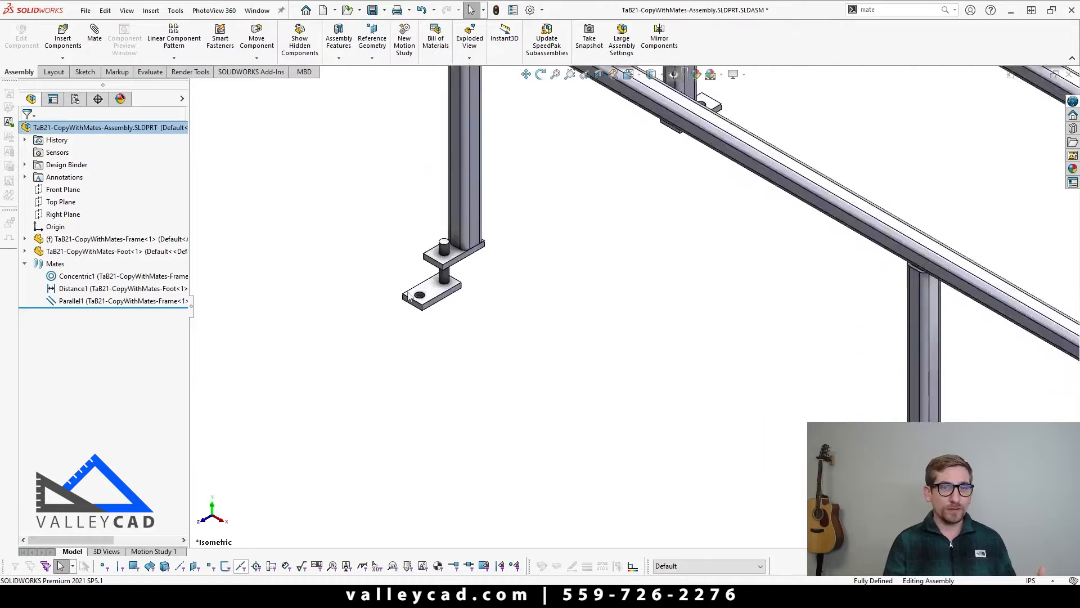
- Insert a second TaB21-CopyWithMates-Foot component beside the front middle leg of the frame
scroll(544, 272, "up", 2)
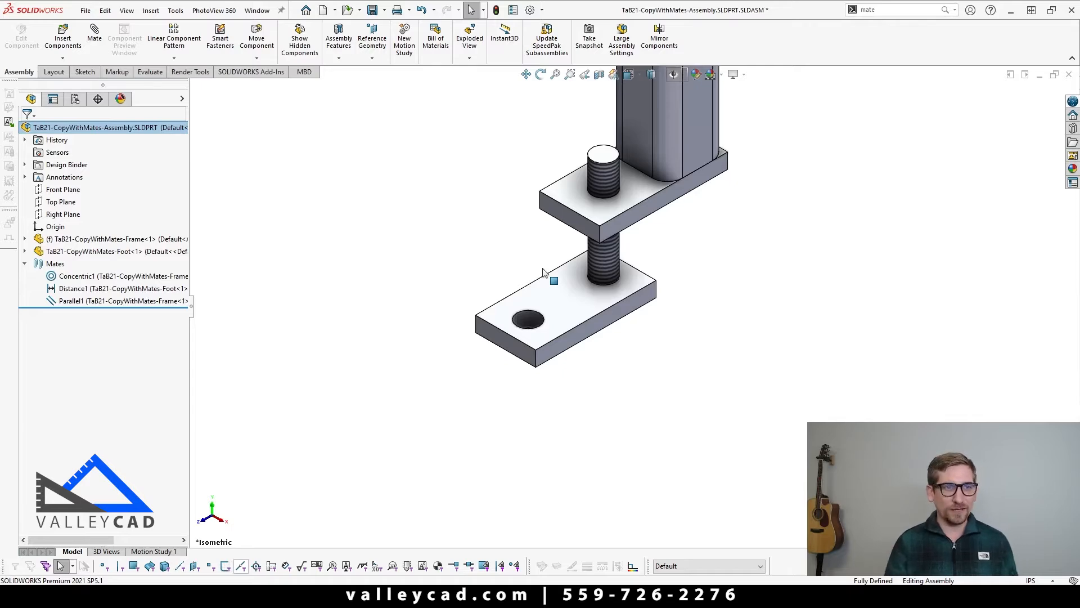
scroll(620, 307, "up", 10)
scroll(647, 315, "up", 2)
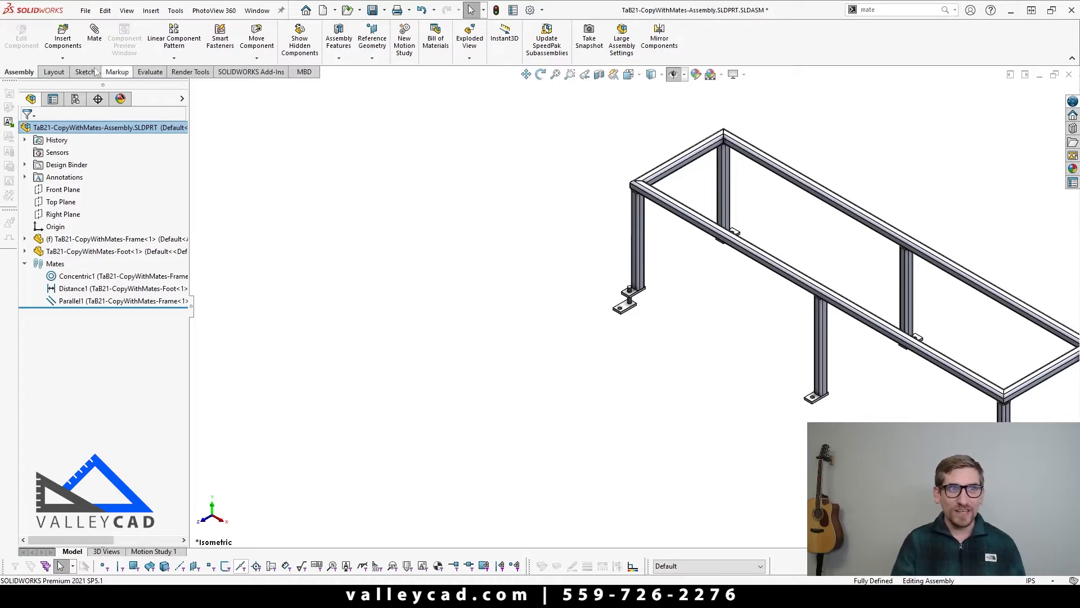
left_click(63, 35)
left_click(77, 242)
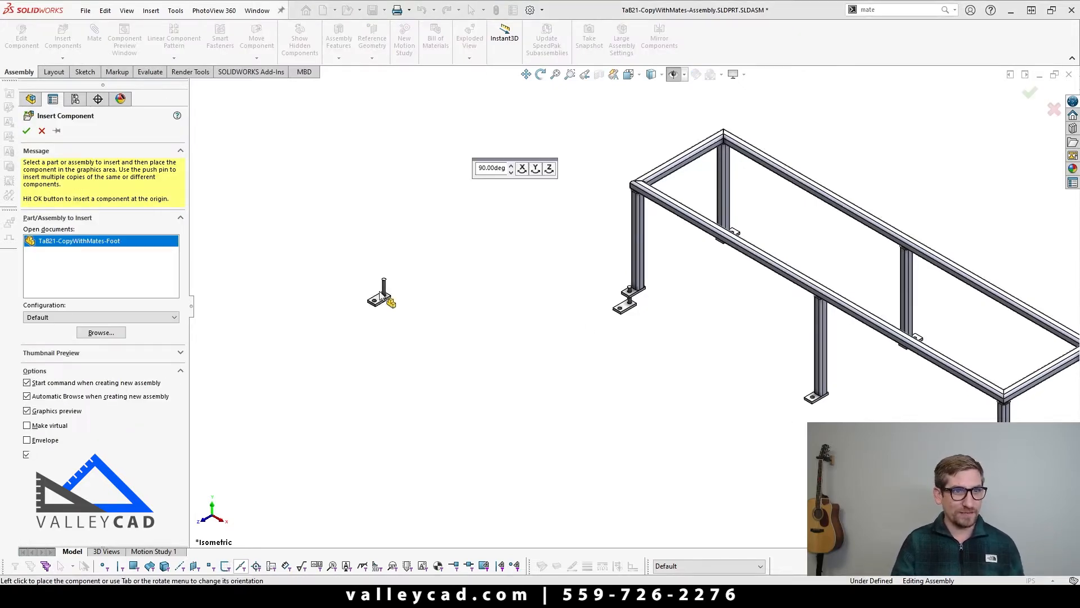
scroll(698, 360, "down", 6)
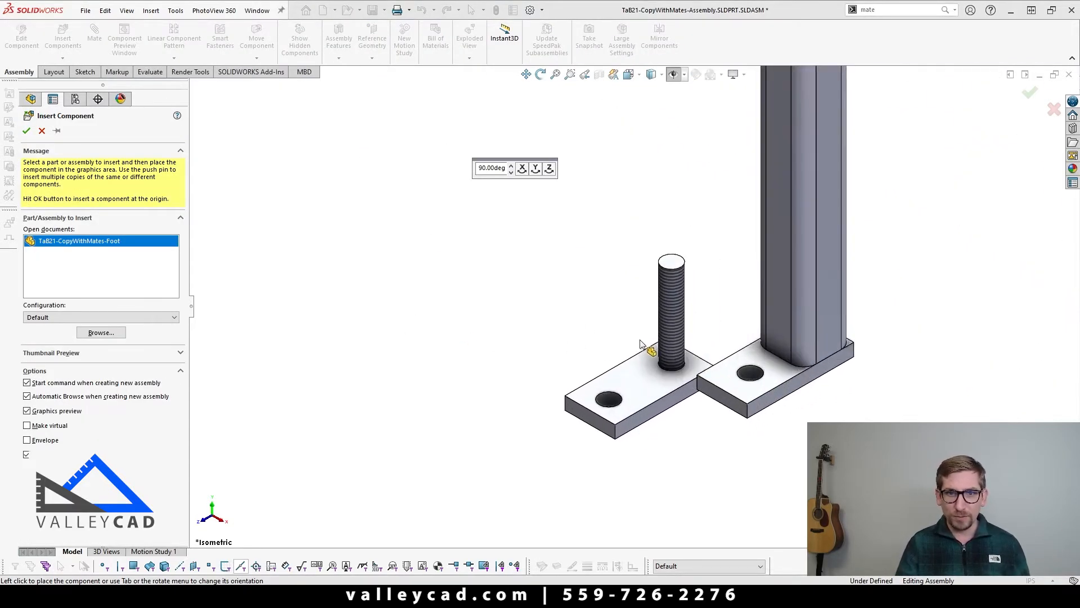
left_click(653, 353)
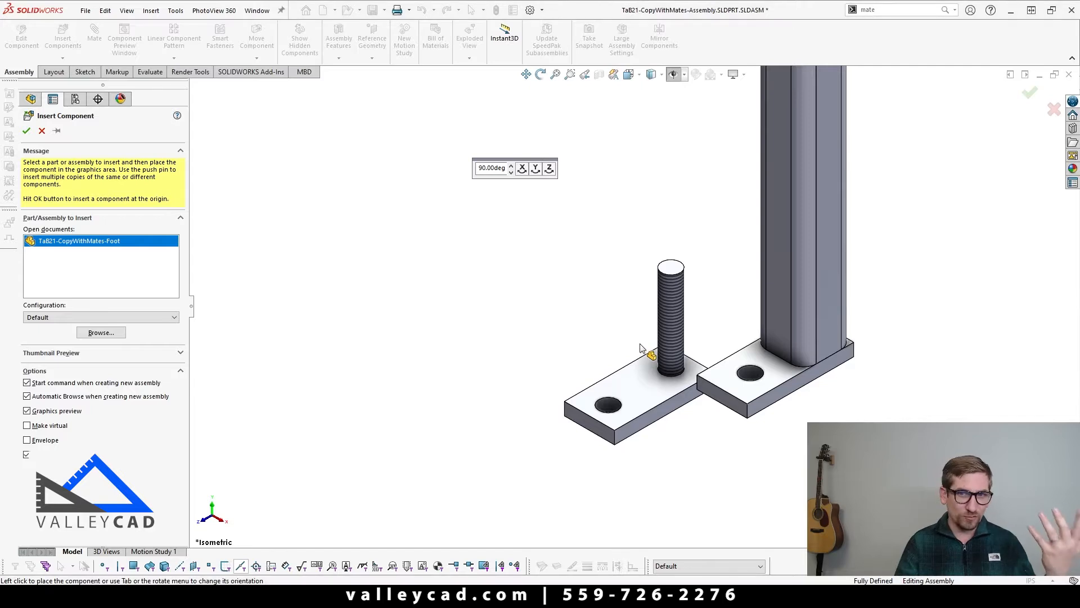
- Add a concentric mate between the new foot's threaded stud and the hole in the middle leg's plate
left_click(672, 338)
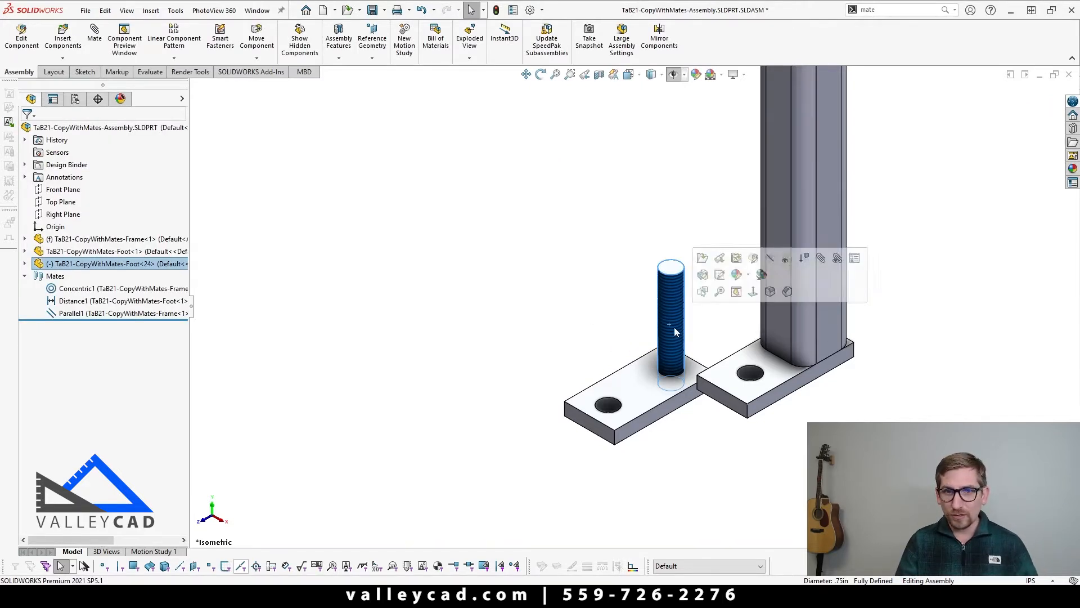
left_click(747, 379, "ctrl")
left_click(819, 366)
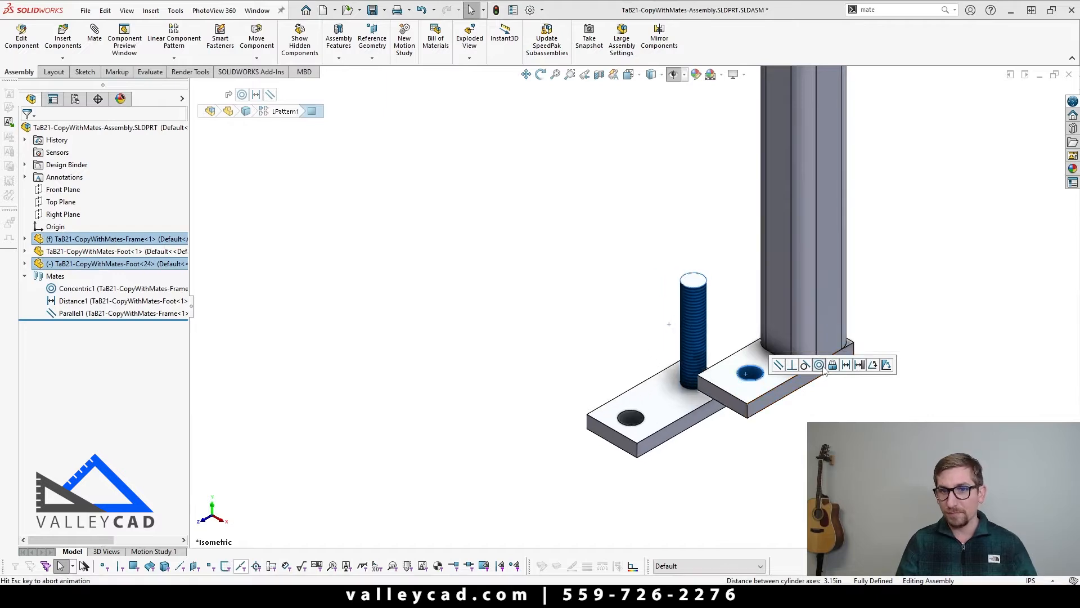
- Add a parallel mate between the long side faces of the new foot's base and the middle leg's plate
scroll(843, 412, "down", 3)
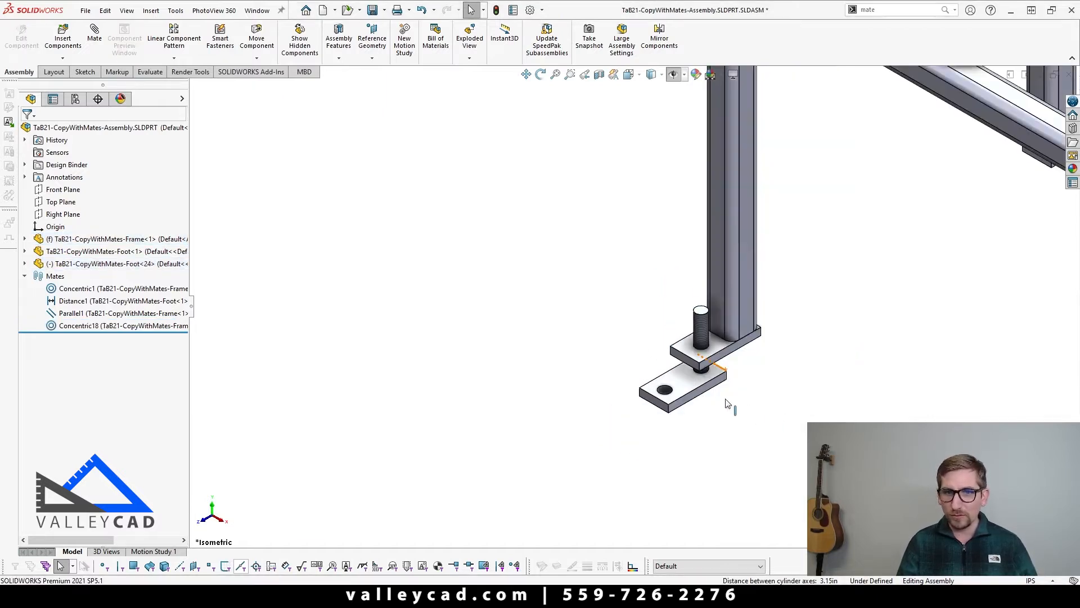
left_click(719, 386)
scroll(719, 385, "up", 3)
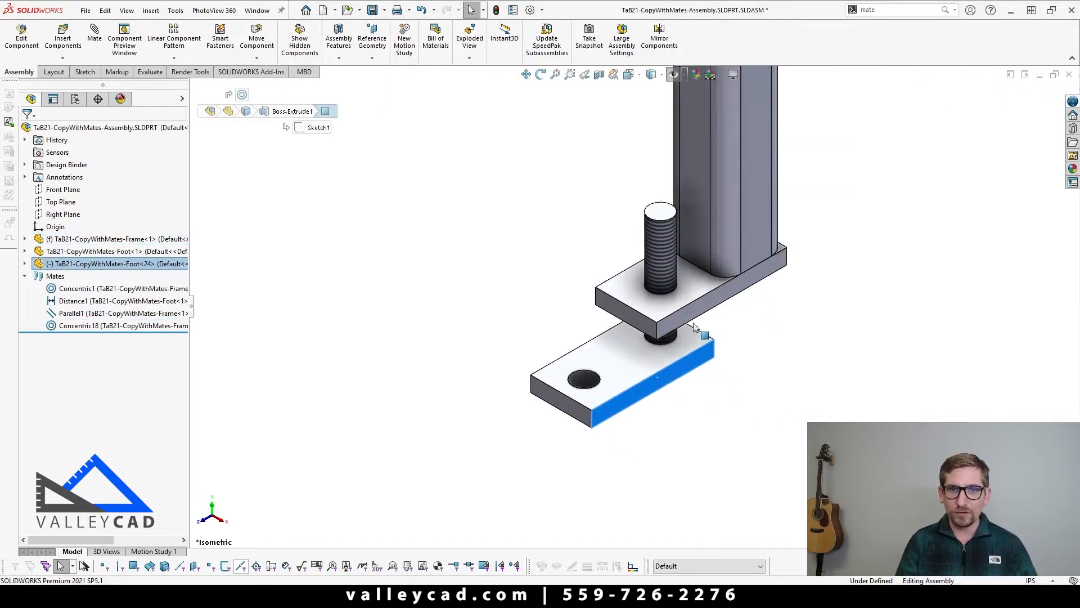
left_click(700, 321, "ctrl")
left_click(740, 304)
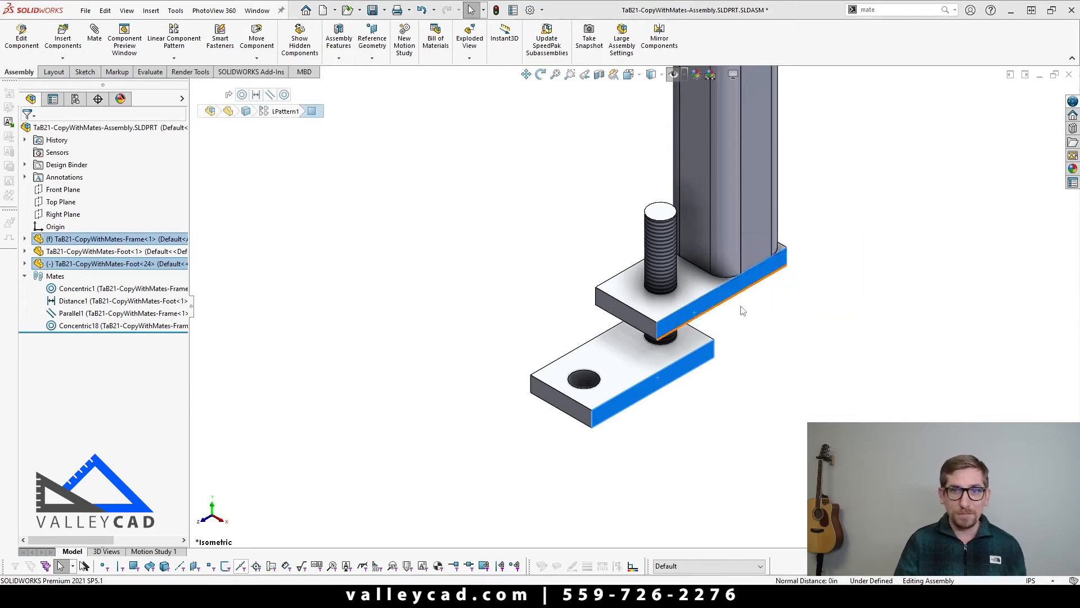
- Add a coincident mate between the bottom faces of the new foot and the first corner foot
scroll(718, 370, "down", 3)
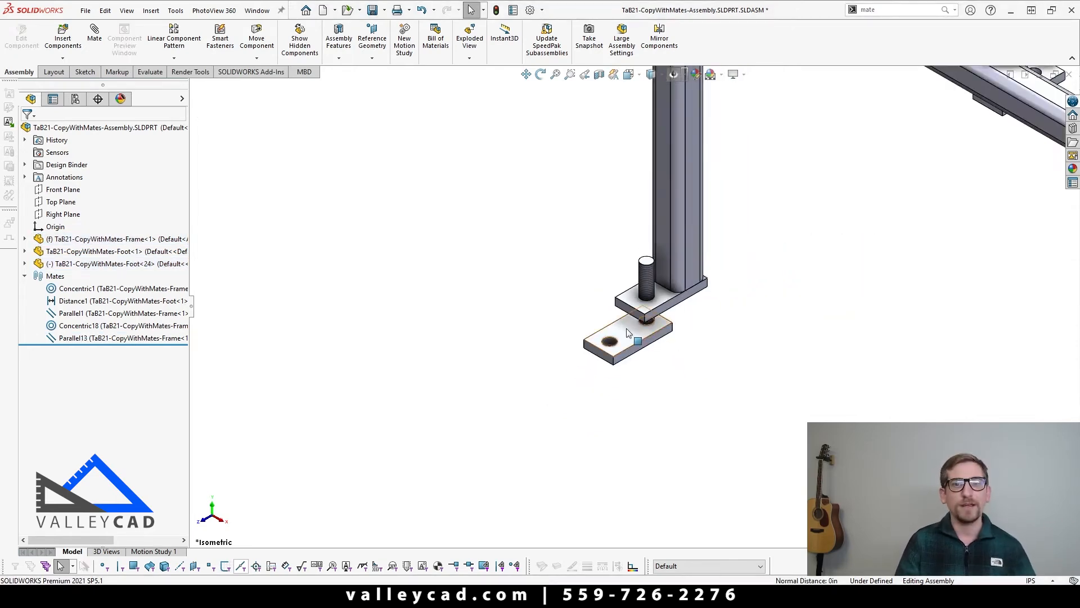
middle_click_drag(627, 333, 598, 253)
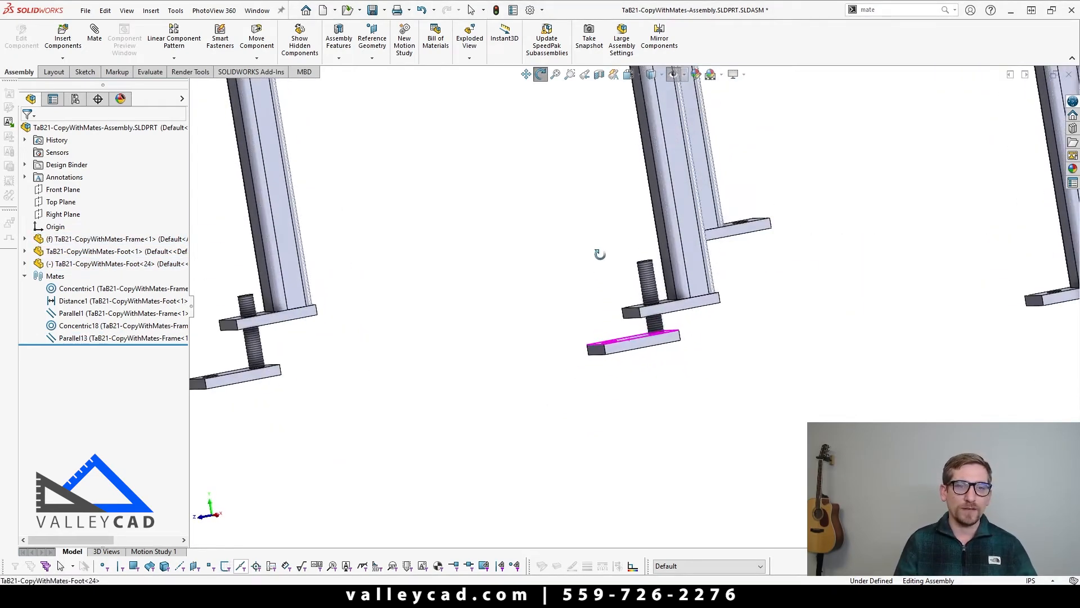
scroll(617, 320, "up", 3)
middle_click_drag(618, 320, 630, 291)
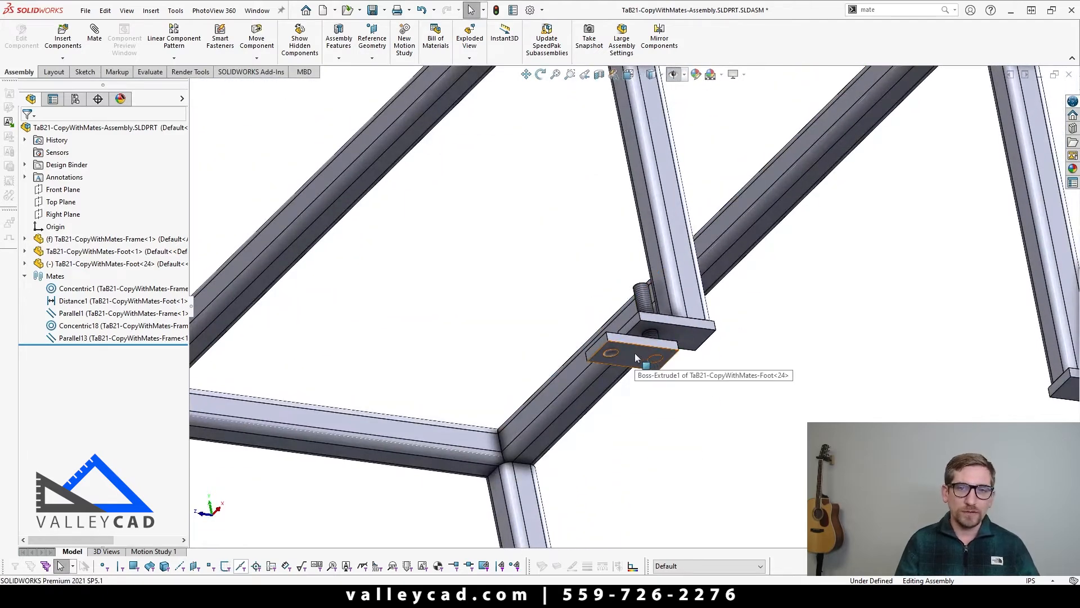
left_click(637, 358)
scroll(637, 359, "down", 5)
scroll(464, 525, "up", 5)
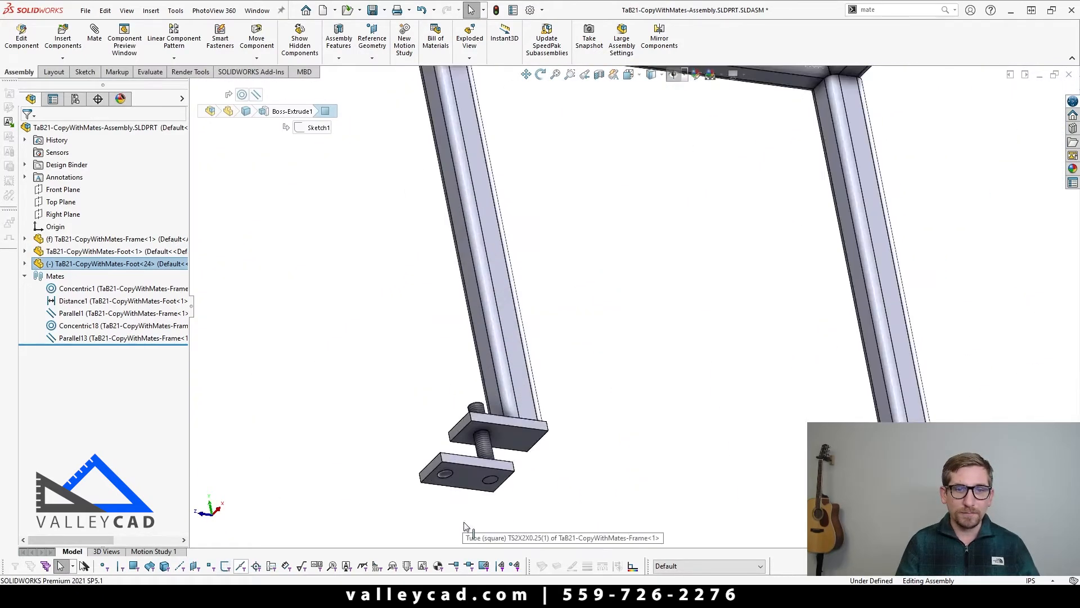
left_click(477, 474, "ctrl")
left_click(508, 466)
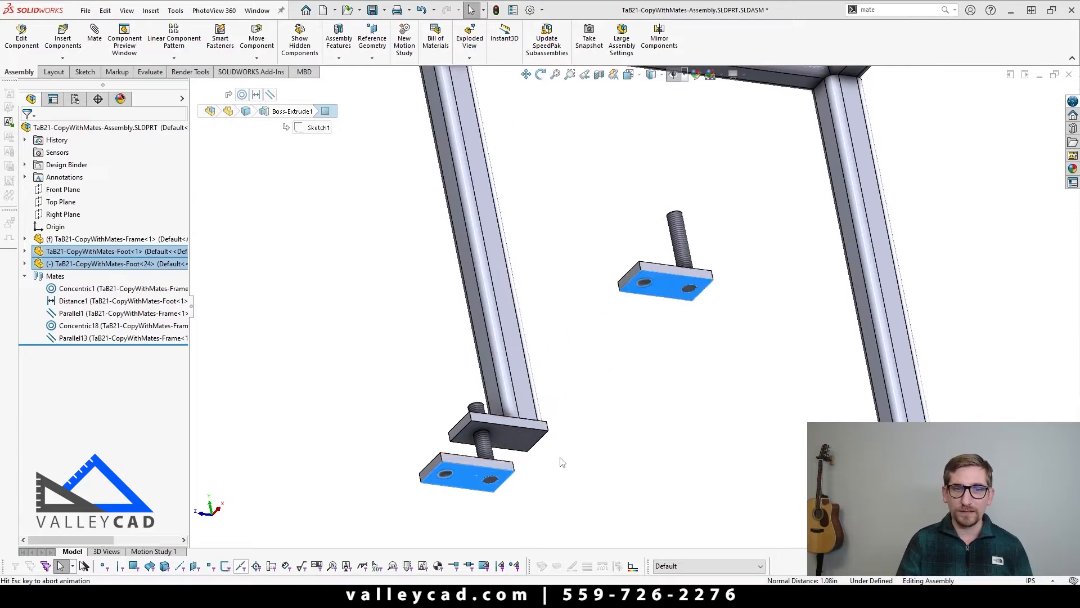
left_click(654, 426)
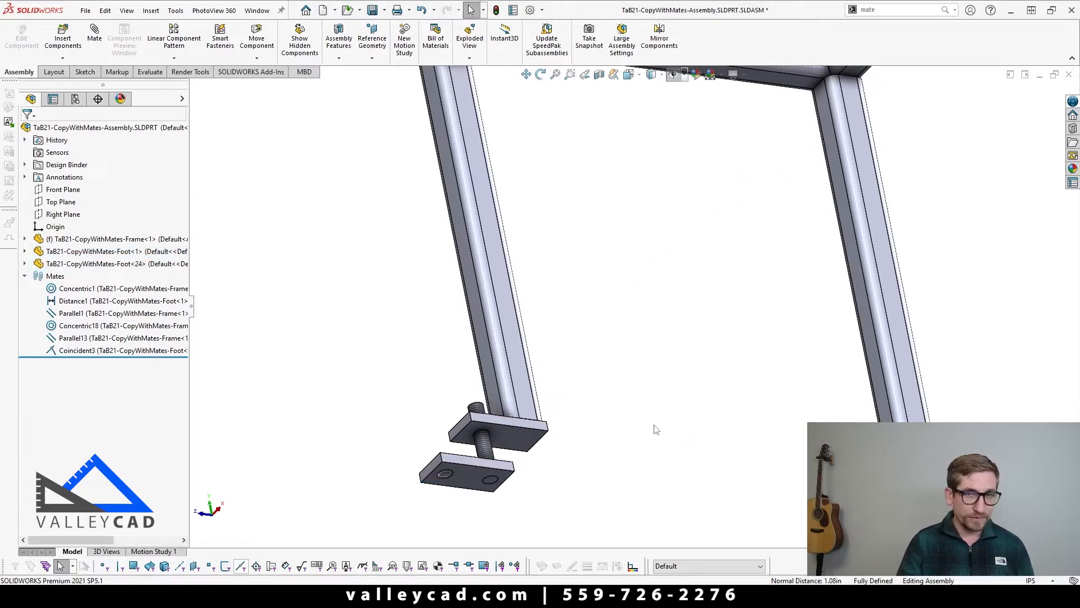
- Examine the two mated feet and the frame legs that still have no foot
scroll(654, 426, "down", 6)
middle_click_drag(674, 300, 678, 402)
scroll(711, 217, "up", 5)
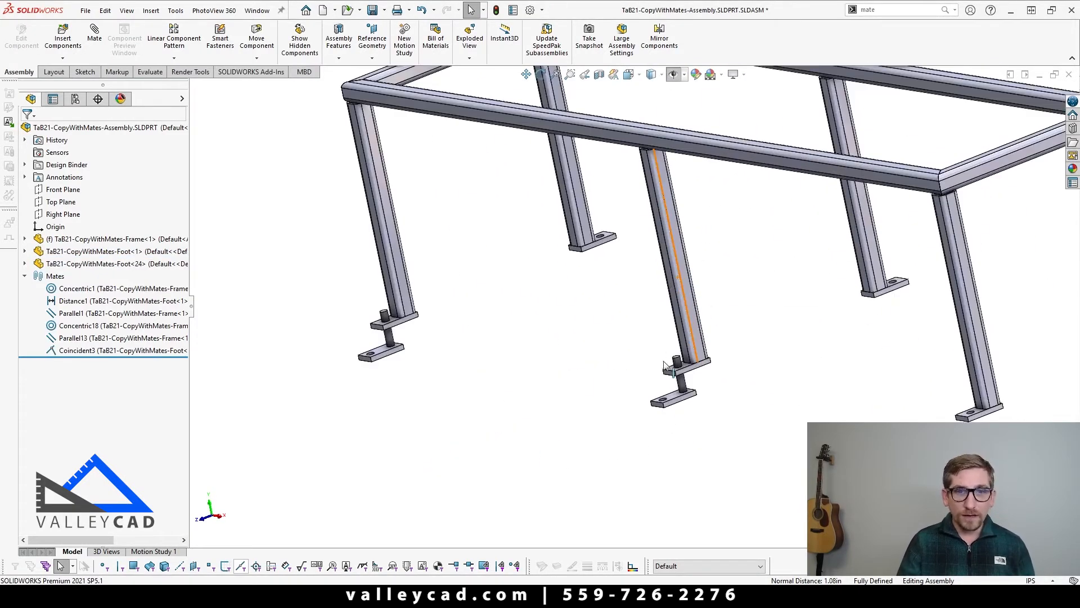
left_click(670, 398)
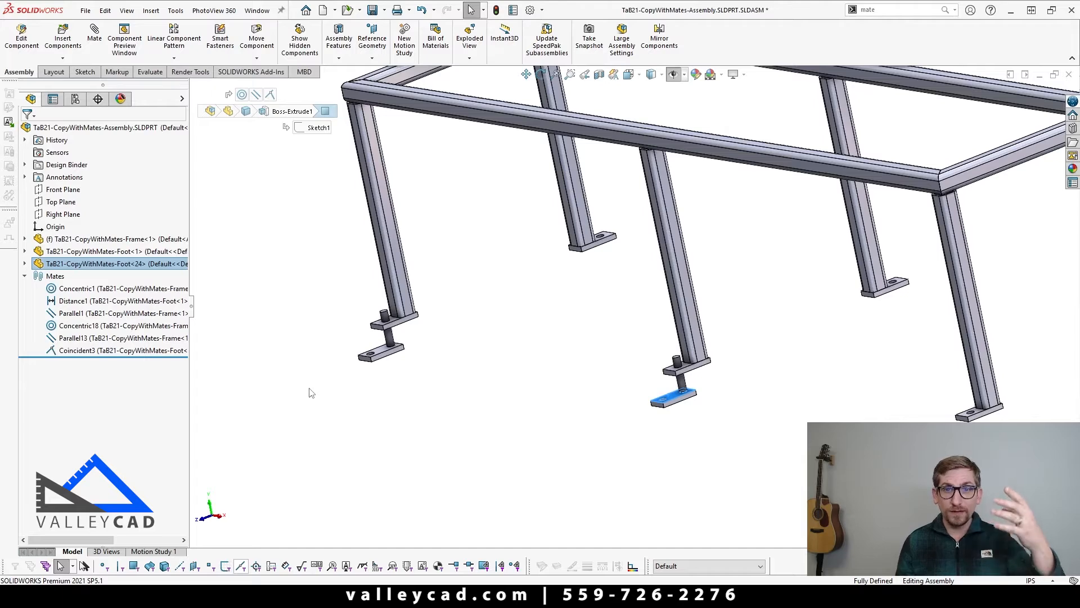
scroll(349, 383, "up", 5)
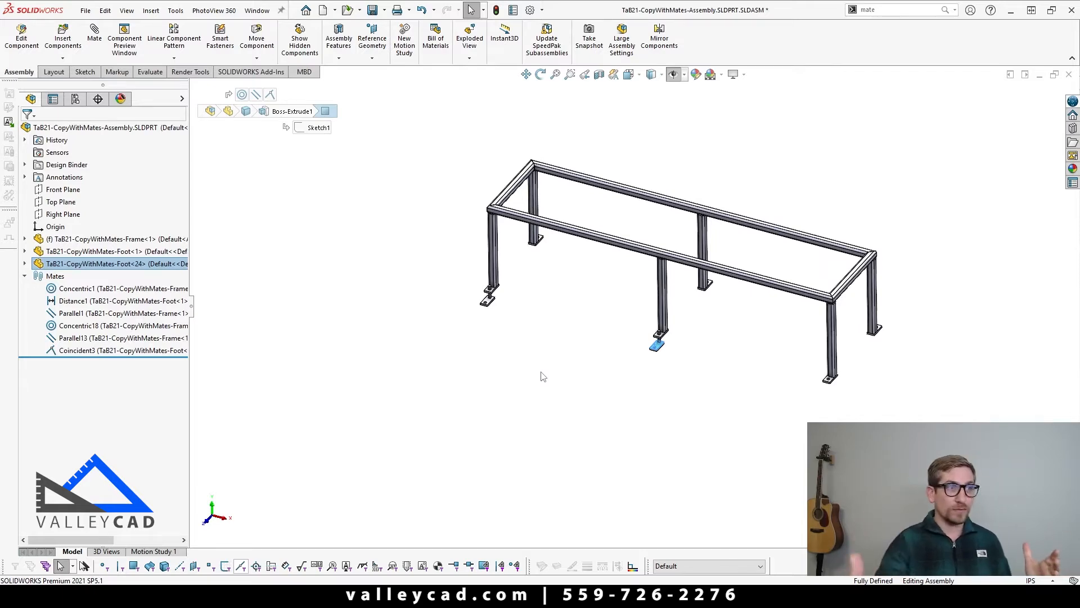
scroll(498, 323, "down", 3)
scroll(523, 297, "down", 3)
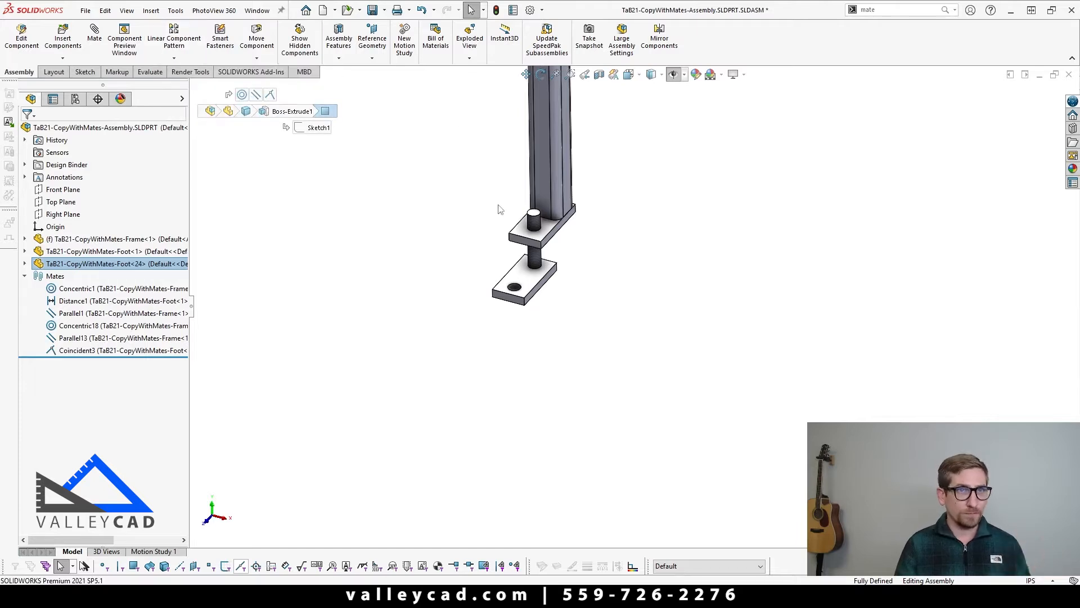
scroll(647, 315, "up", 5)
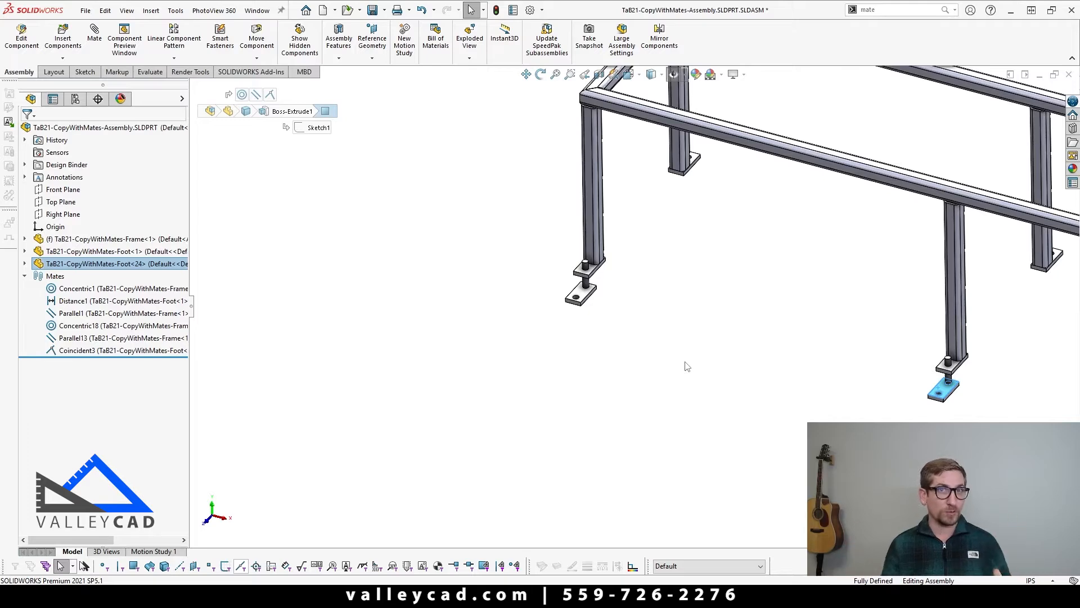
scroll(636, 309, "up", 5)
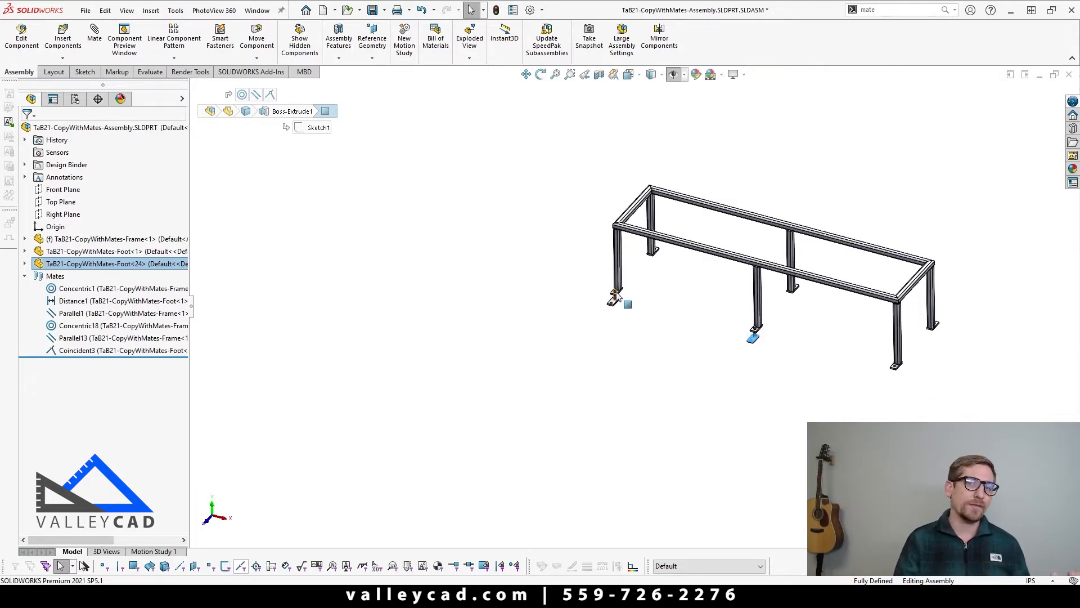
scroll(760, 336, "down", 3)
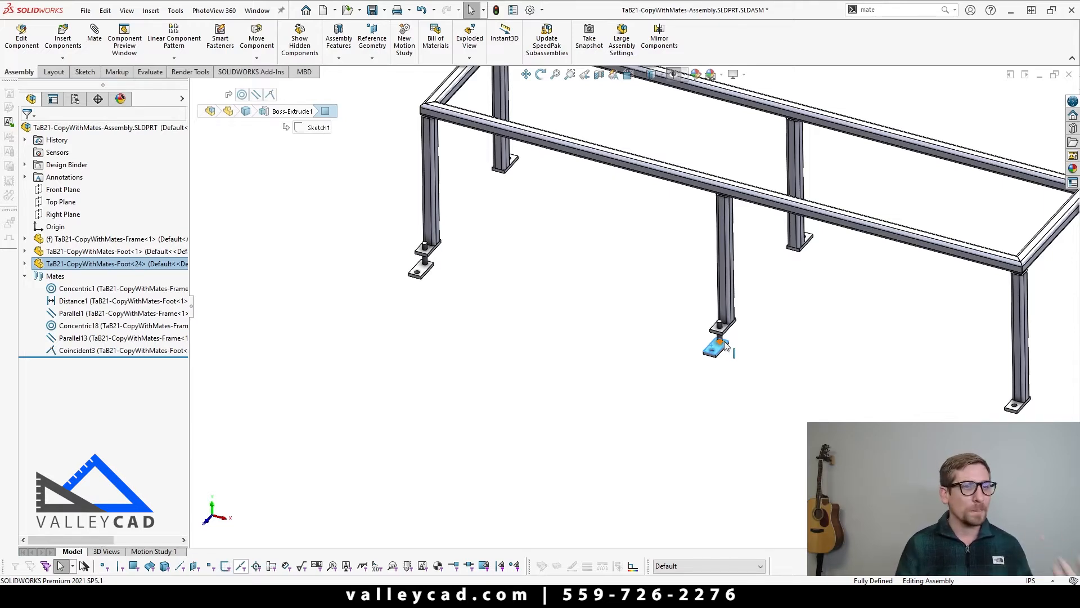
- Delete the second foot, TaB21-CopyWithMates-Foot<24>, together with its dependent mates
left_click(117, 268)
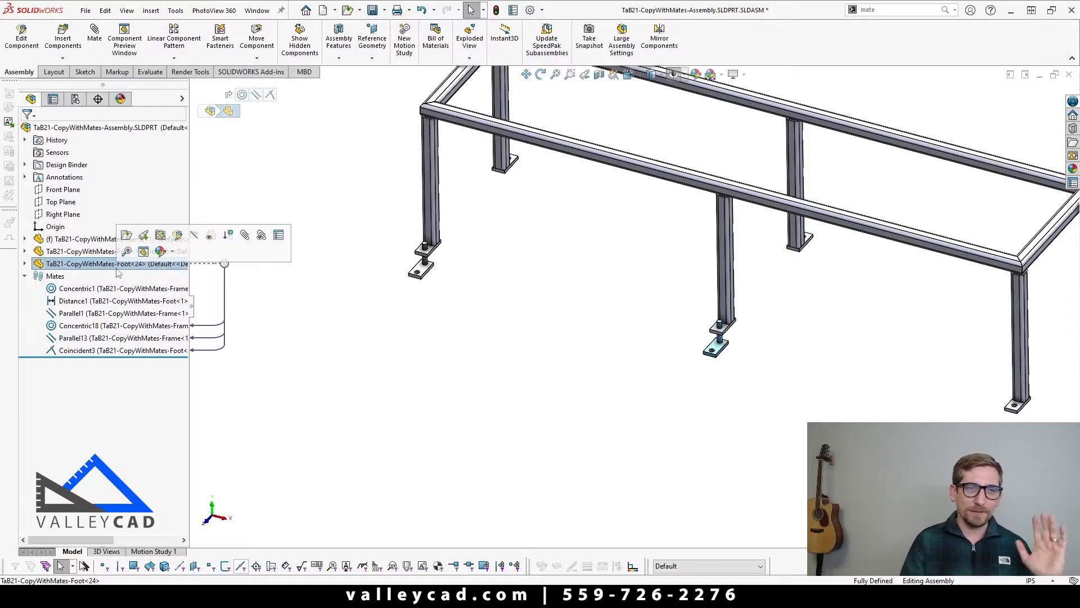
key("Delete")
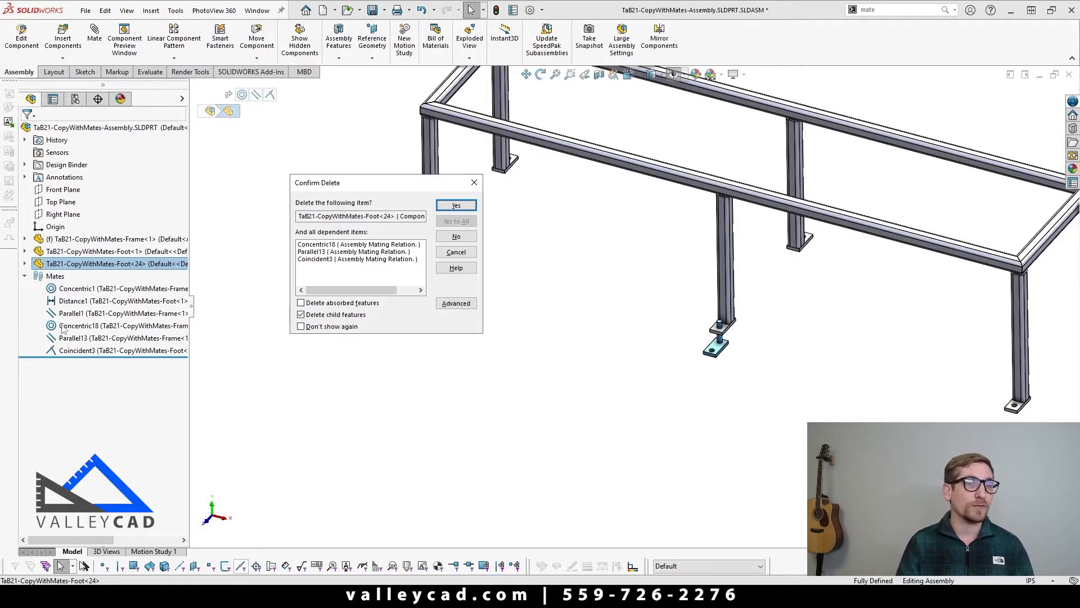
left_click(456, 206)
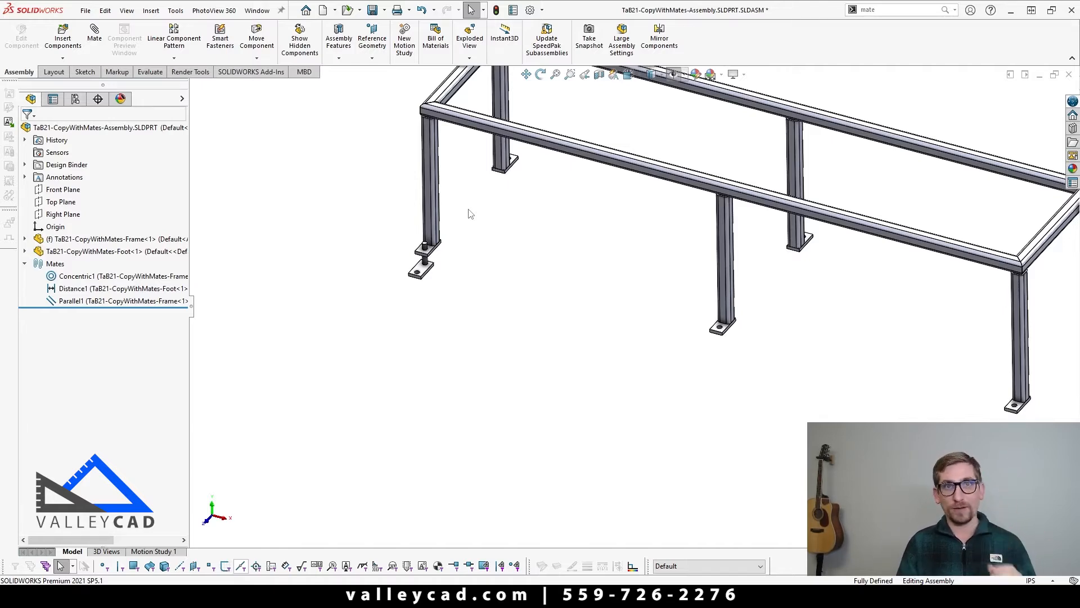
- Start Copy with Mates, select the corner foot as the component to copy, and proceed to its mate references
scroll(595, 287, "up", 3)
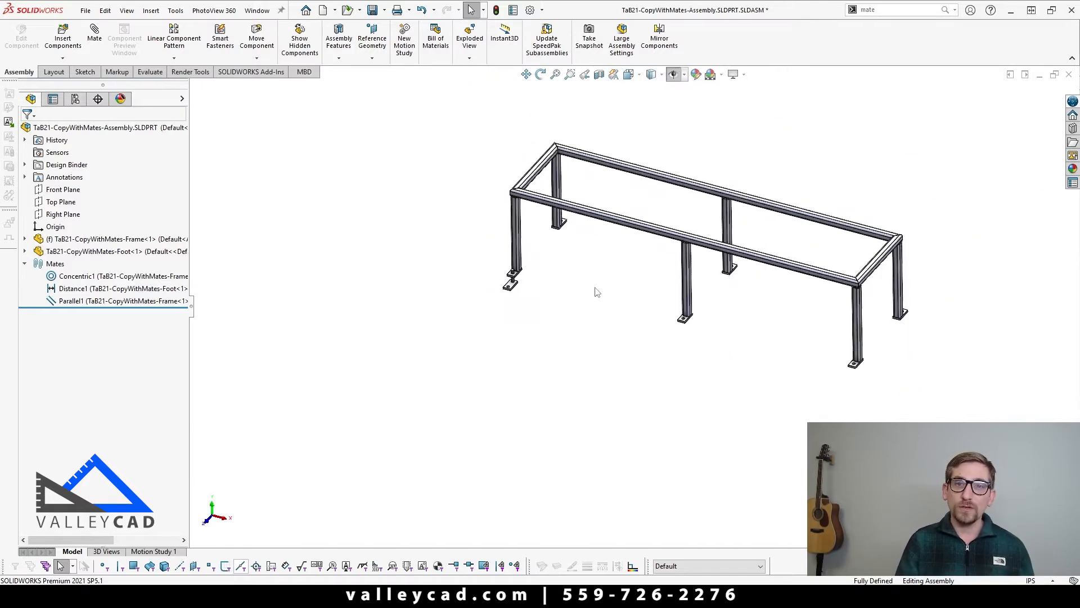
scroll(742, 191, "down", 2)
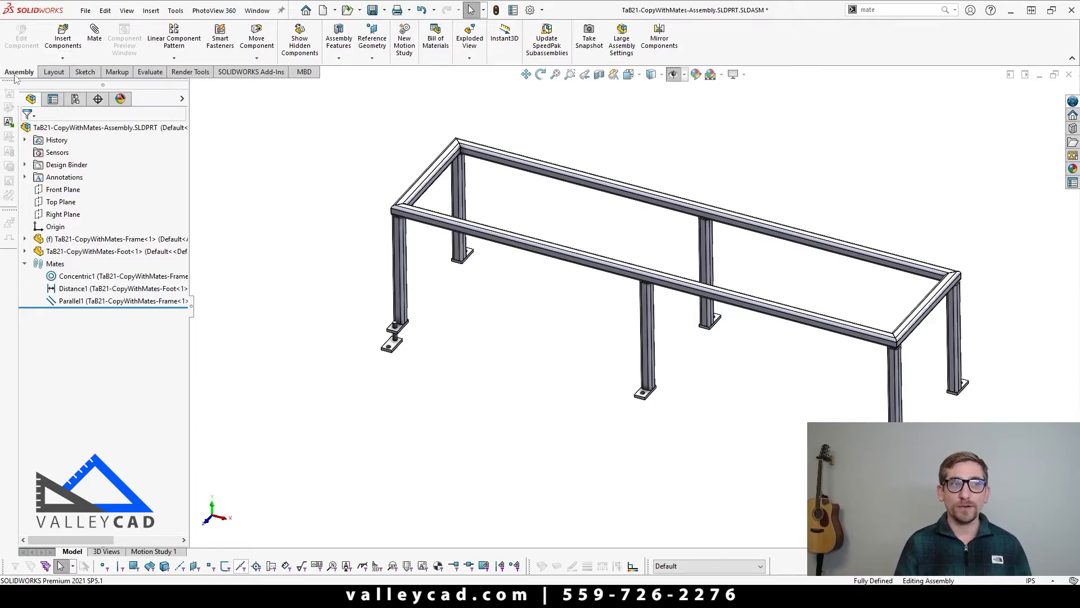
left_click(62, 59)
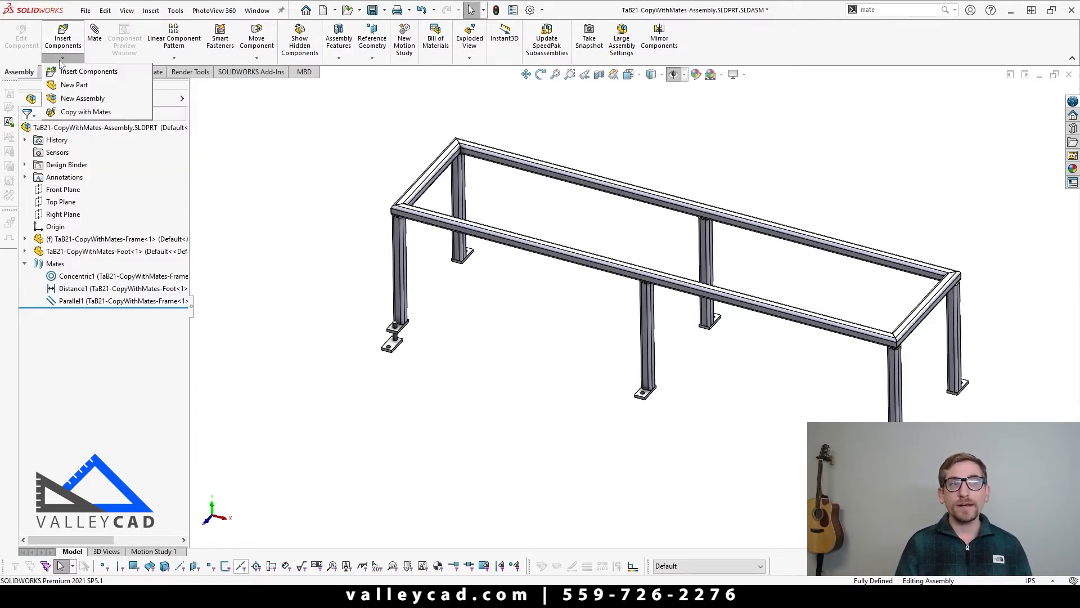
left_click(54, 116)
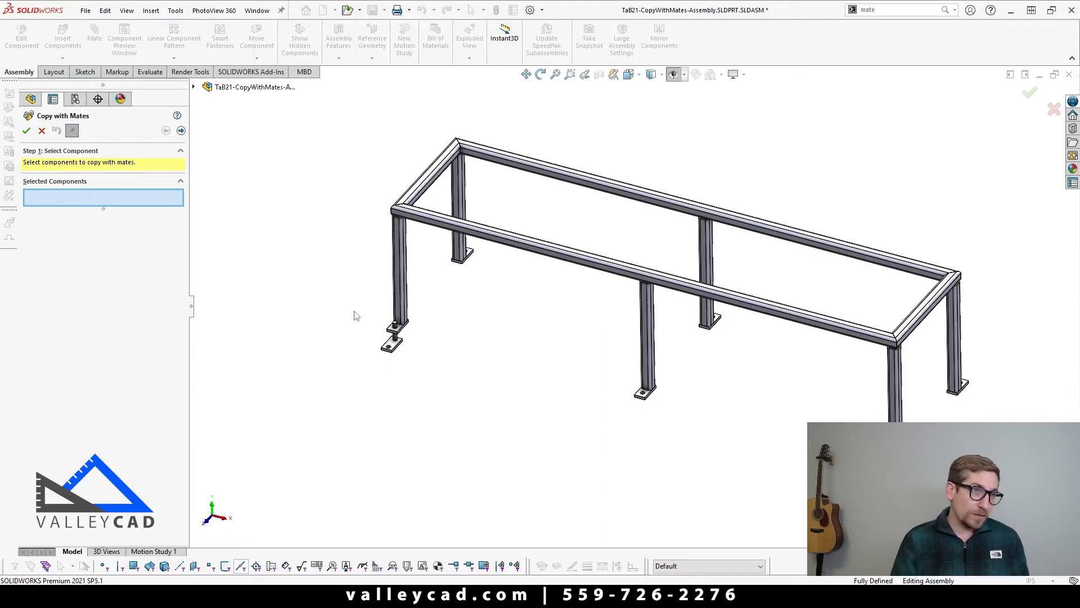
scroll(405, 355, "down", 8)
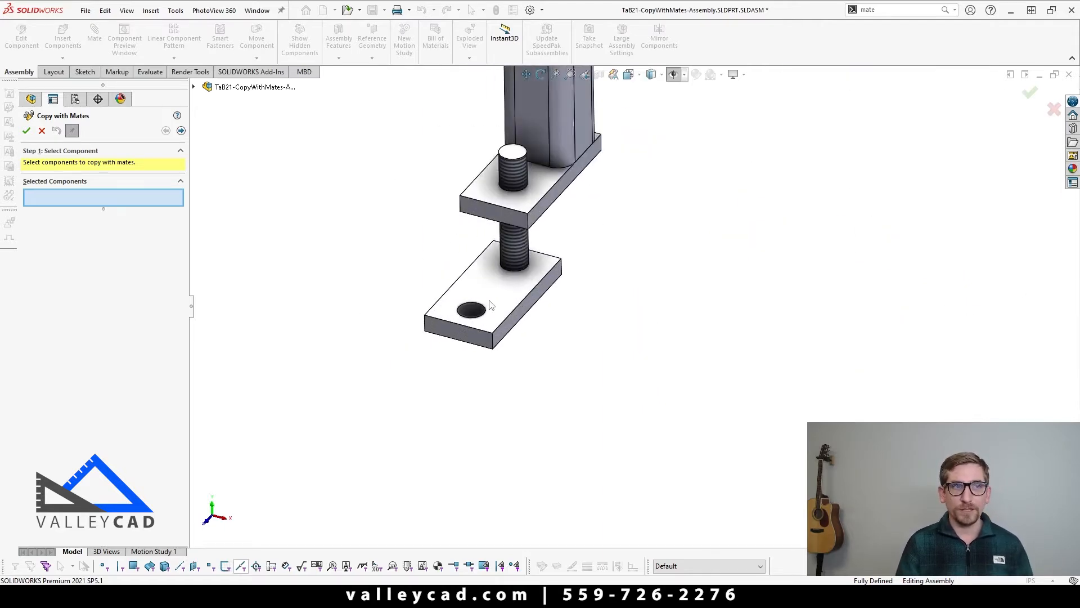
left_click(489, 304)
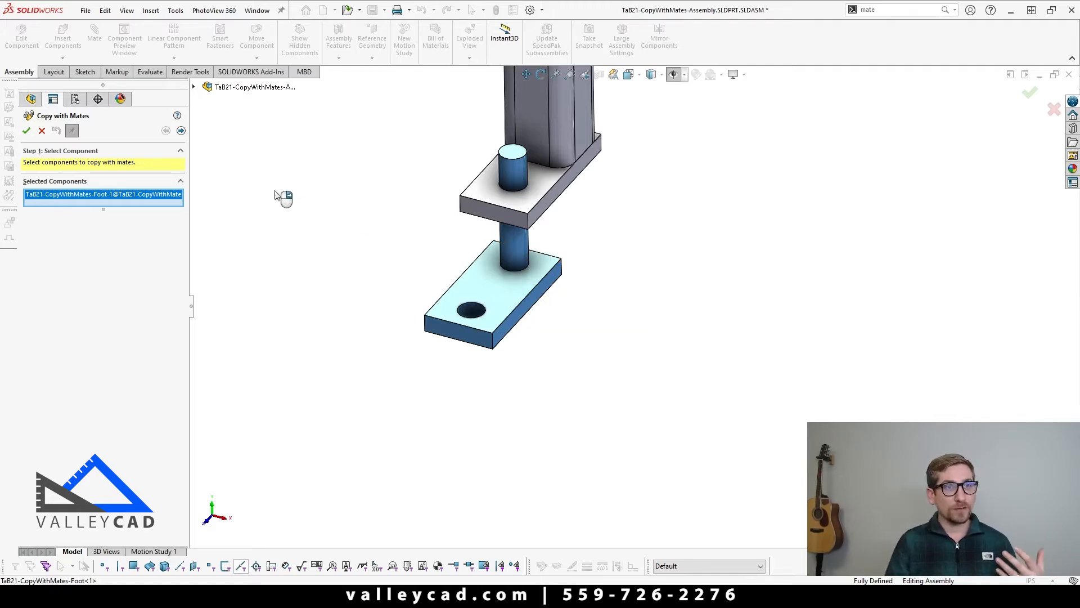
right_click(215, 151)
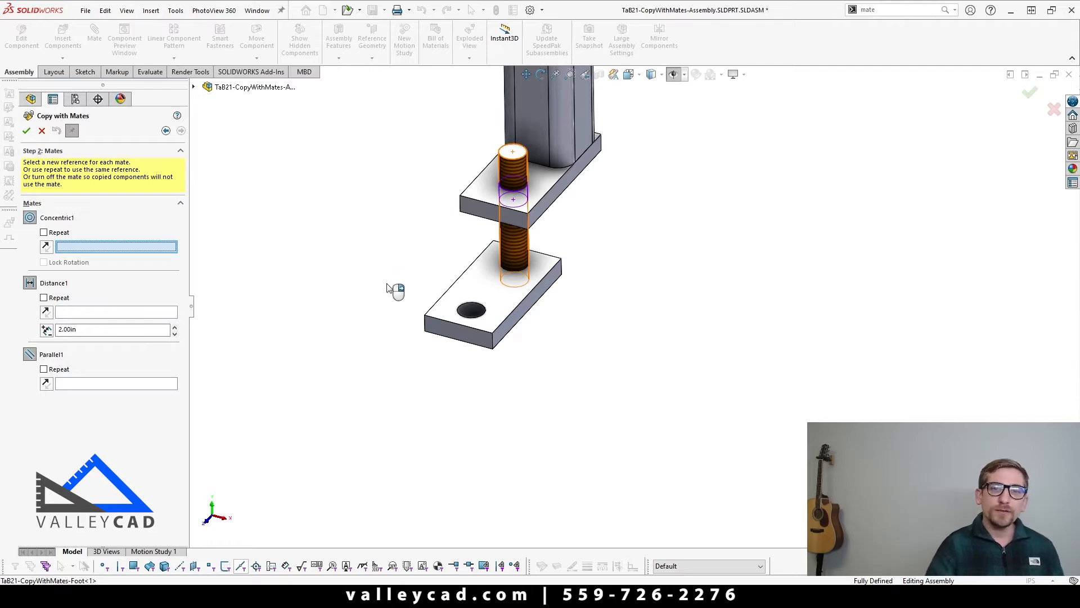
- Examine the corner foot's highlighted concentric reference and compare it with the empty foot plates on the frame's other legs
scroll(395, 297, "up", 5)
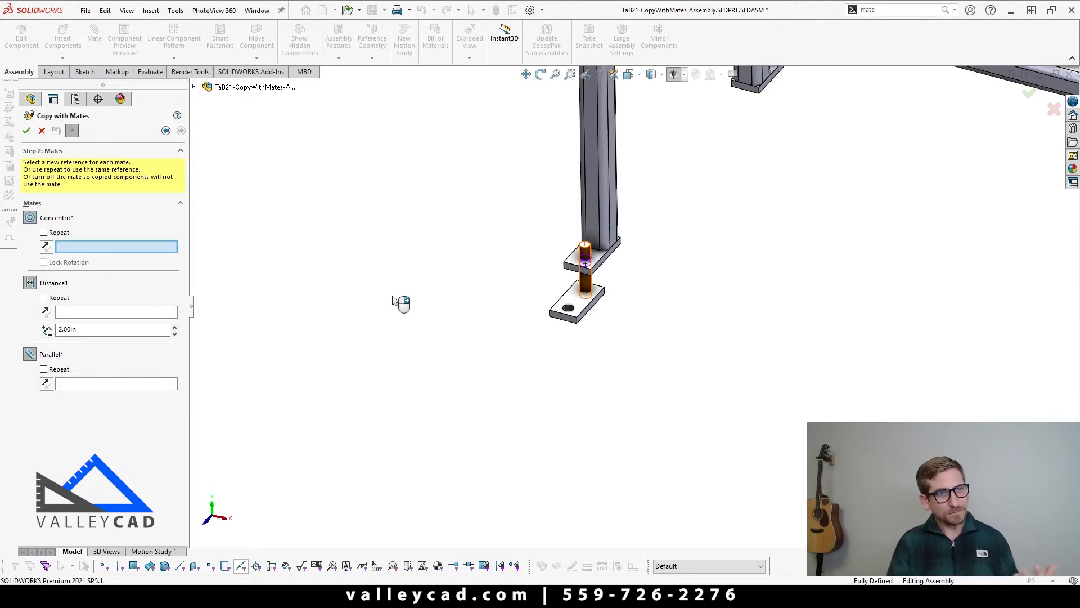
scroll(482, 311, "up", 3)
scroll(931, 371, "down", 2)
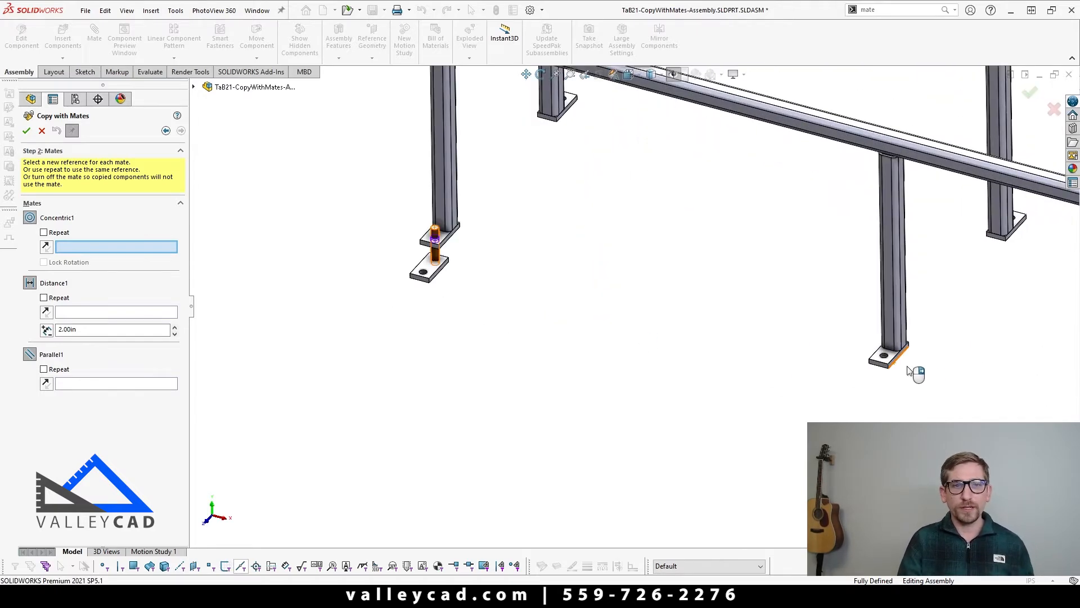
scroll(444, 272, "down", 3)
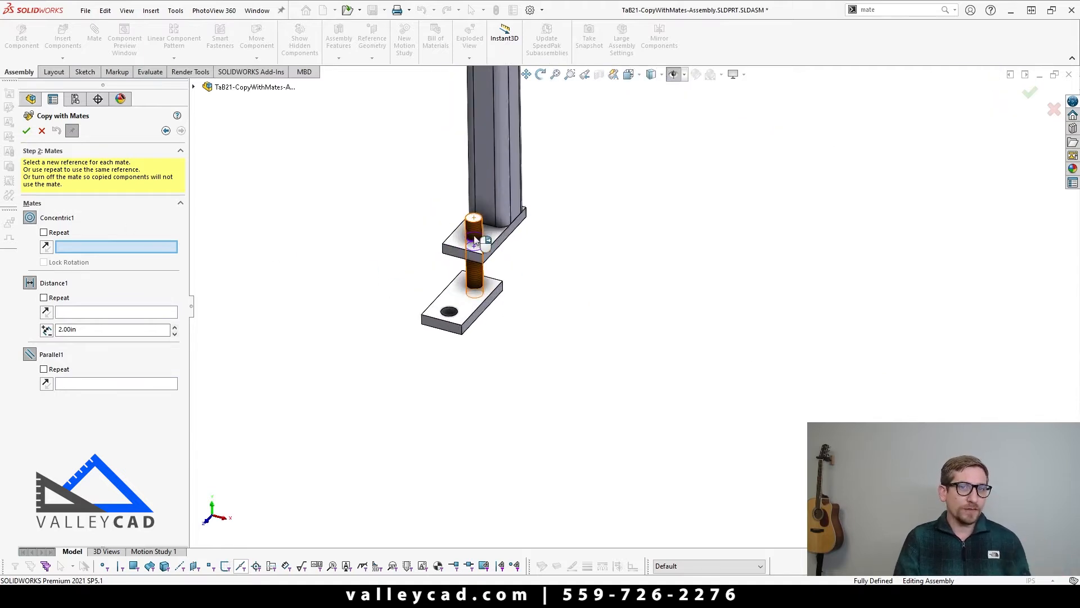
scroll(482, 296, "up", 5)
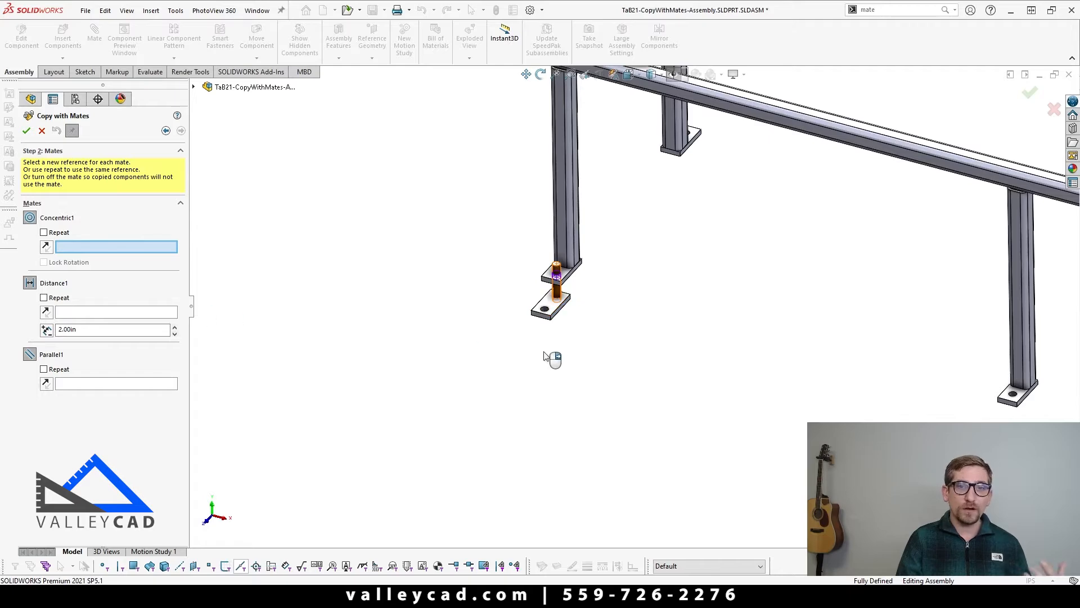
scroll(759, 410, "up", 3)
scroll(820, 377, "down", 1)
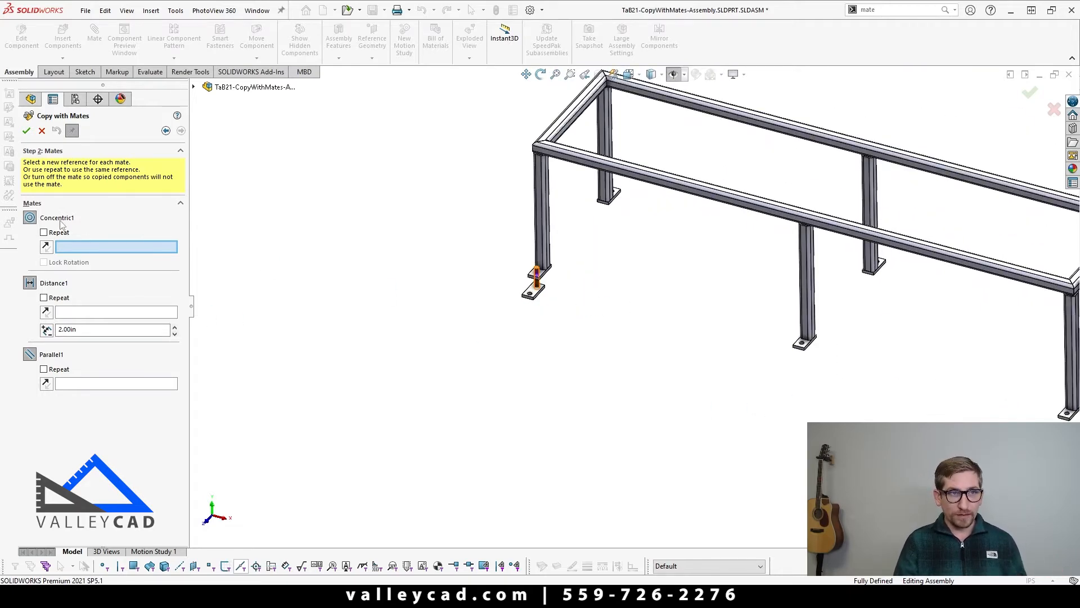
scroll(564, 304, "down", 6)
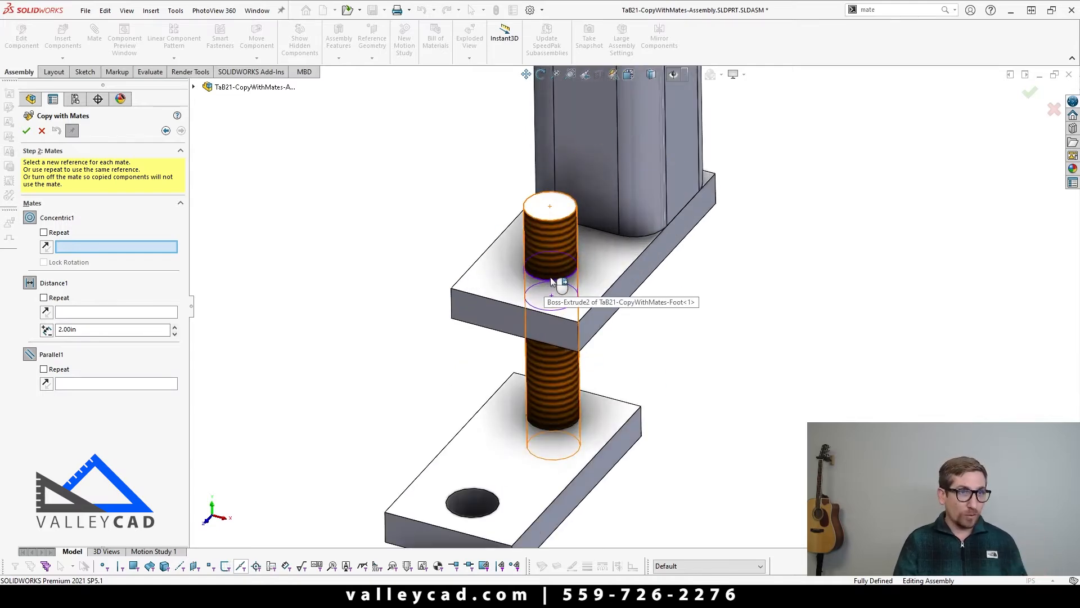
scroll(551, 288, "up", 6)
scroll(554, 295, "up", 5)
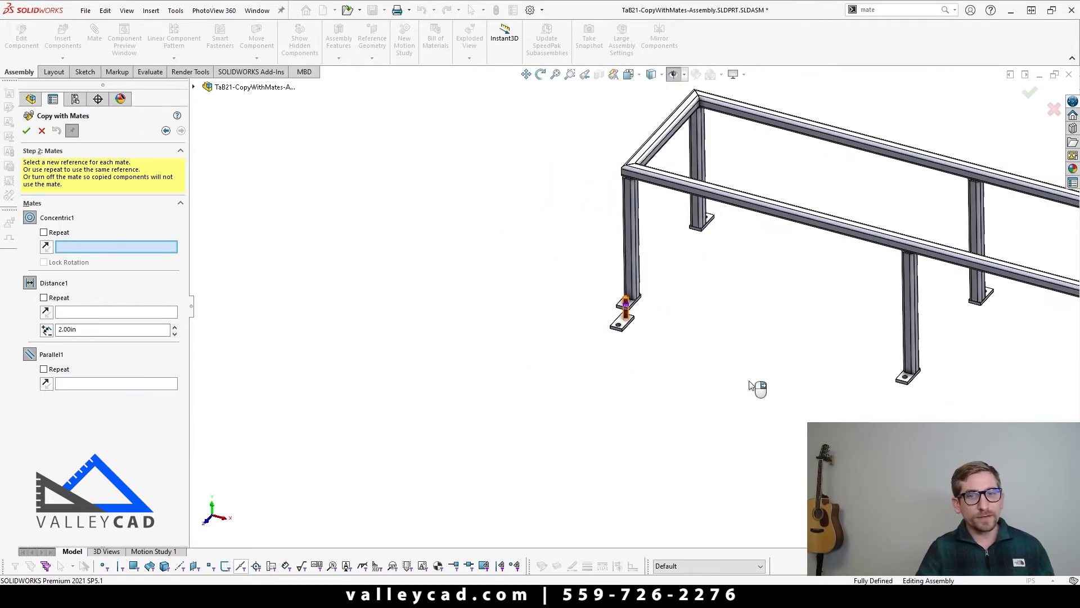
- Use the hole in the front middle leg's plate as the new concentric reference for the copied foot
scroll(922, 377, "down", 6)
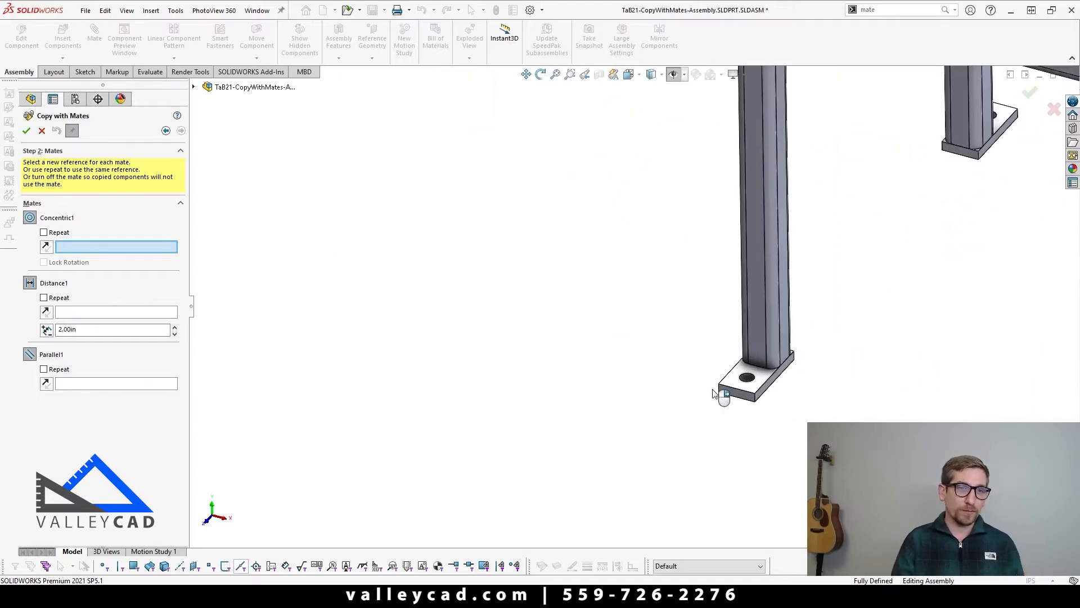
scroll(731, 393, "down", 2)
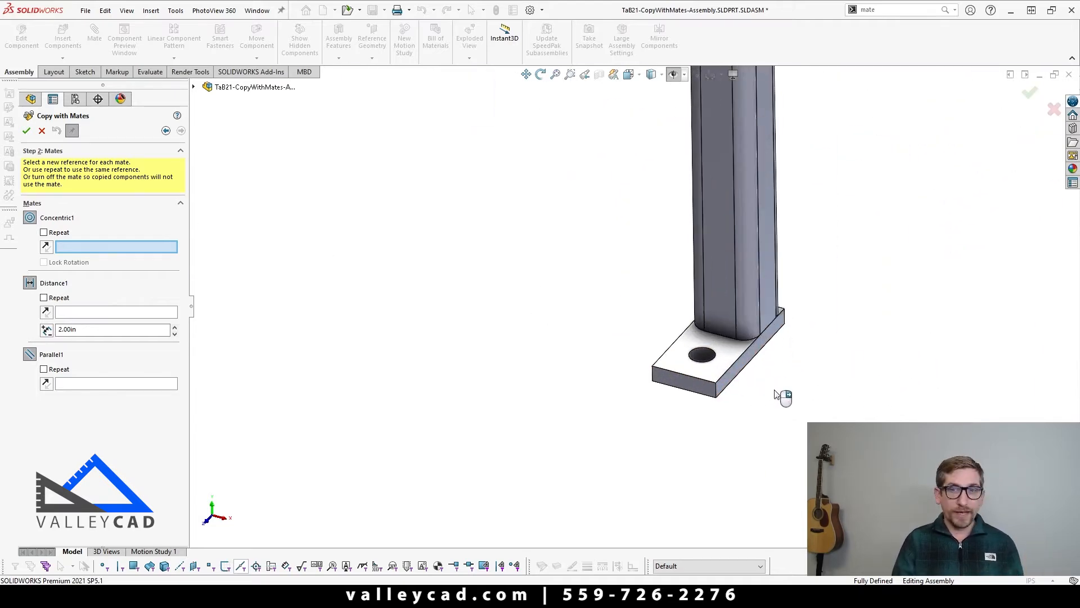
left_click(708, 357)
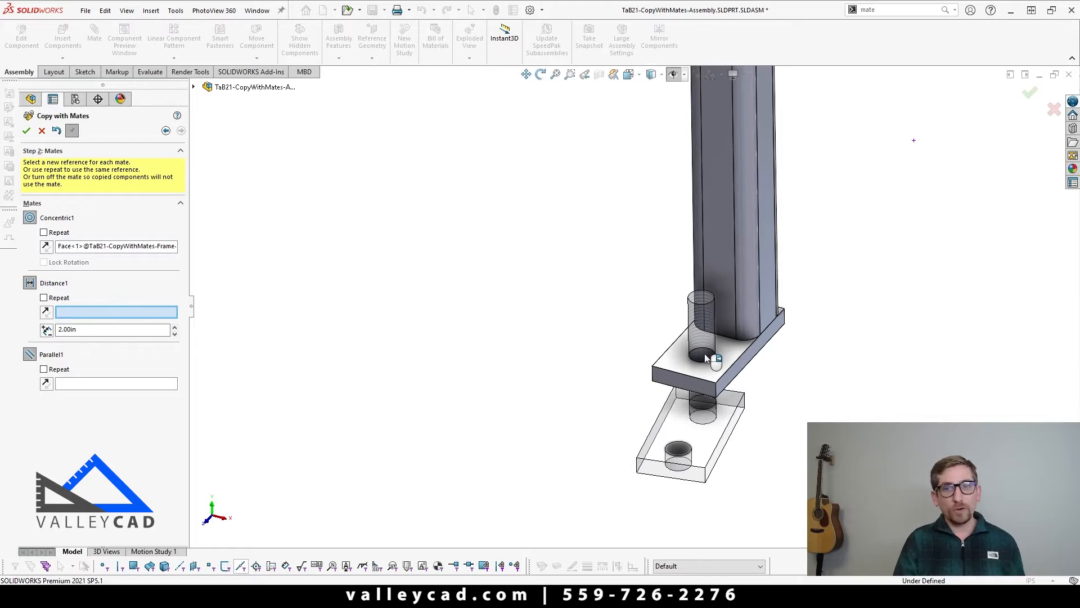
- Repeat the original frame reference for the copied foot's Distance1 mate, keeping the 2.00 in offset
scroll(706, 355, "up", 6)
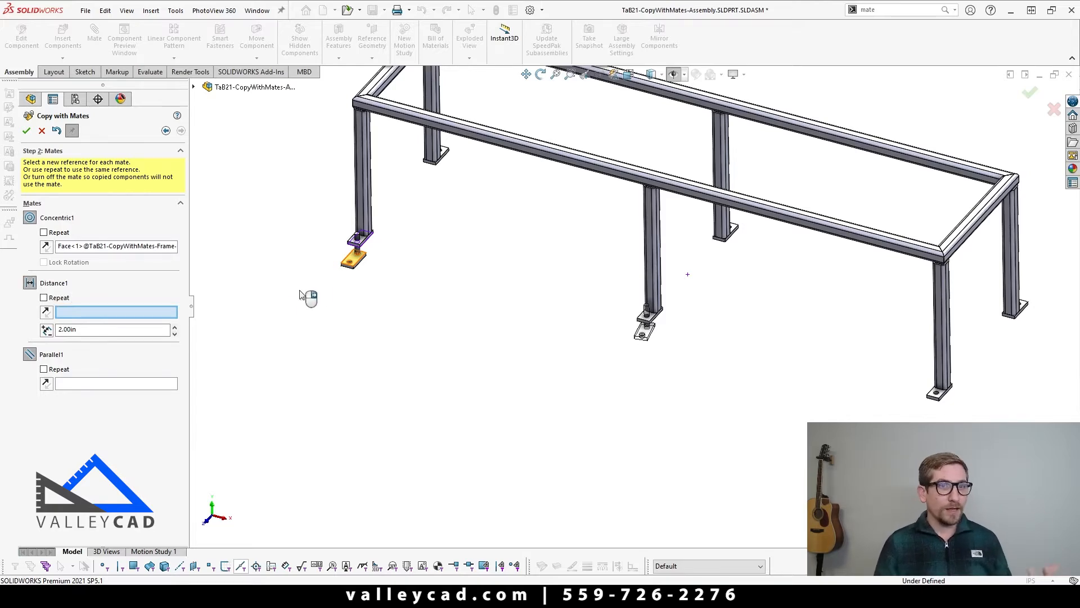
scroll(388, 275, "down", 5)
scroll(391, 277, "up", 3)
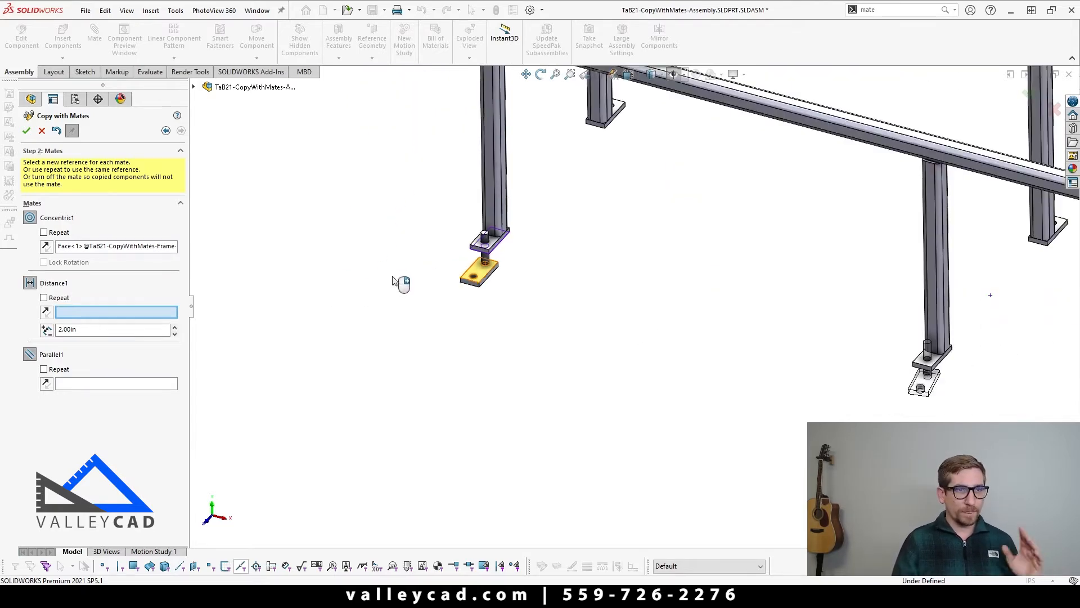
scroll(661, 336, "up", 3)
scroll(782, 376, "down", 2)
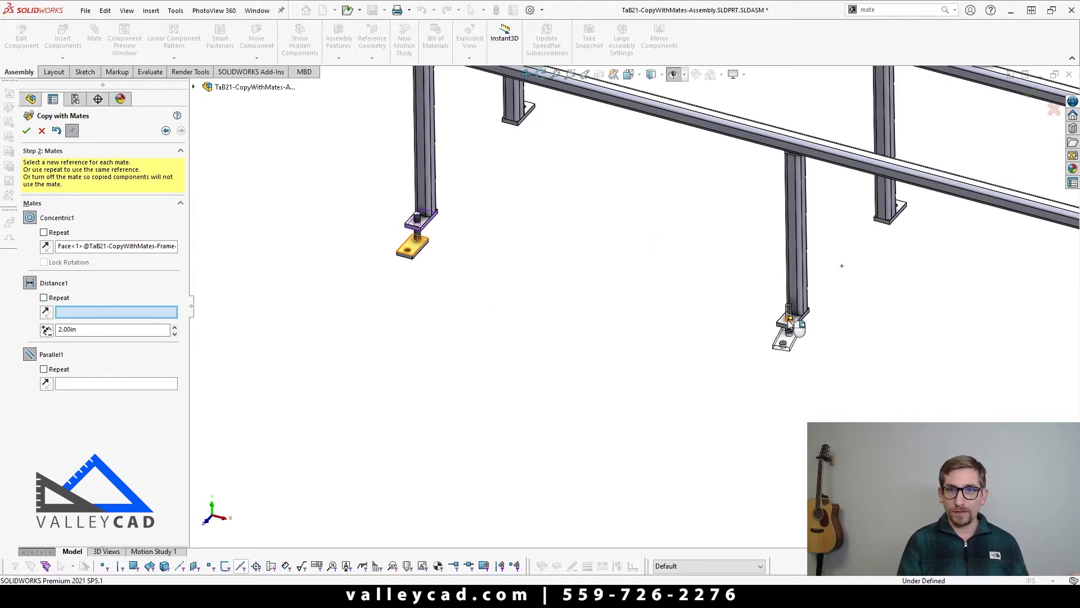
scroll(789, 321, "down", 2)
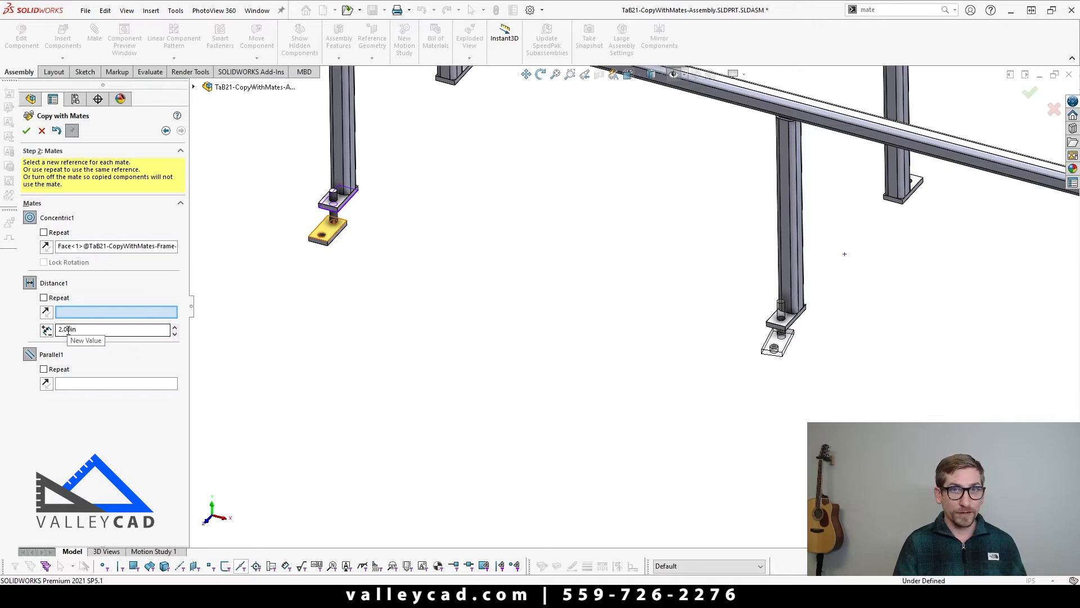
left_click(44, 298)
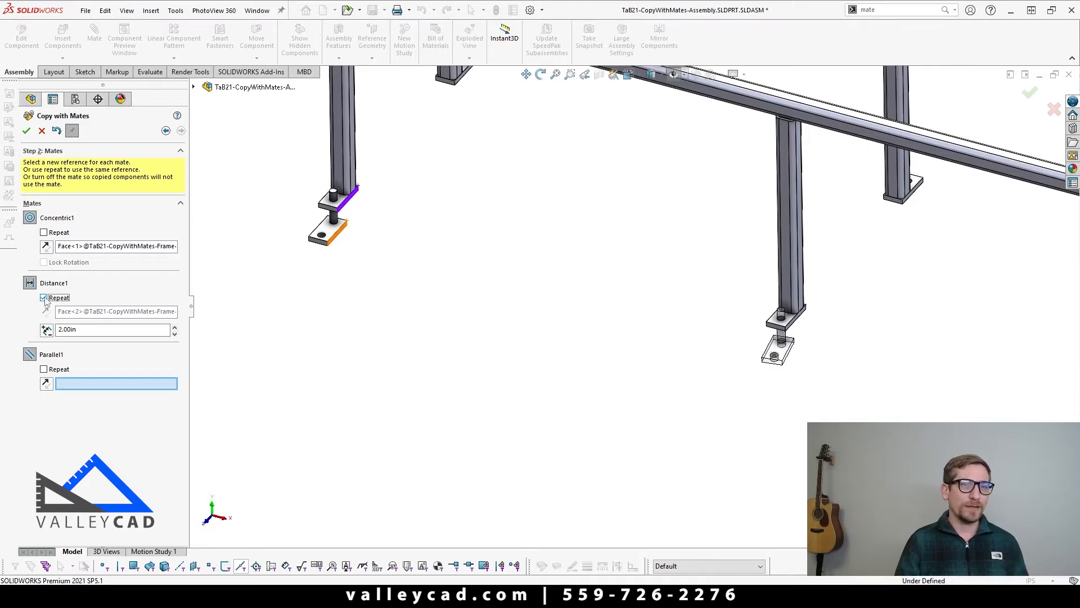
- Repeat the original frame reference for the Parallel1 mate and accept the foot copy on the front middle leg
scroll(518, 330, "up", 5)
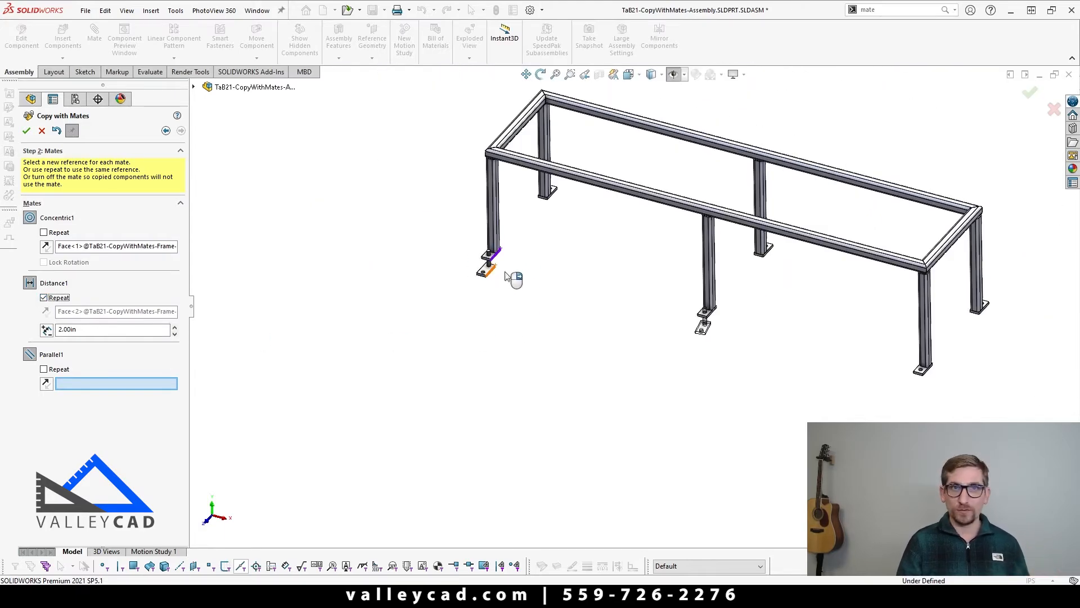
scroll(656, 330, "up", 1)
scroll(706, 324, "down", 6)
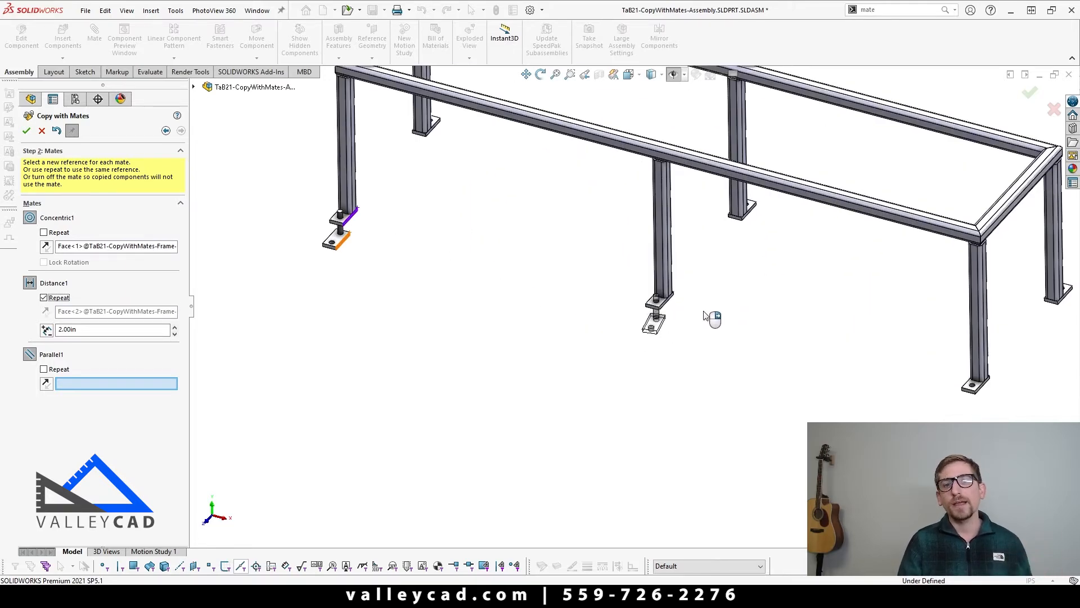
scroll(628, 315, "up", 5)
scroll(414, 255, "down", 8)
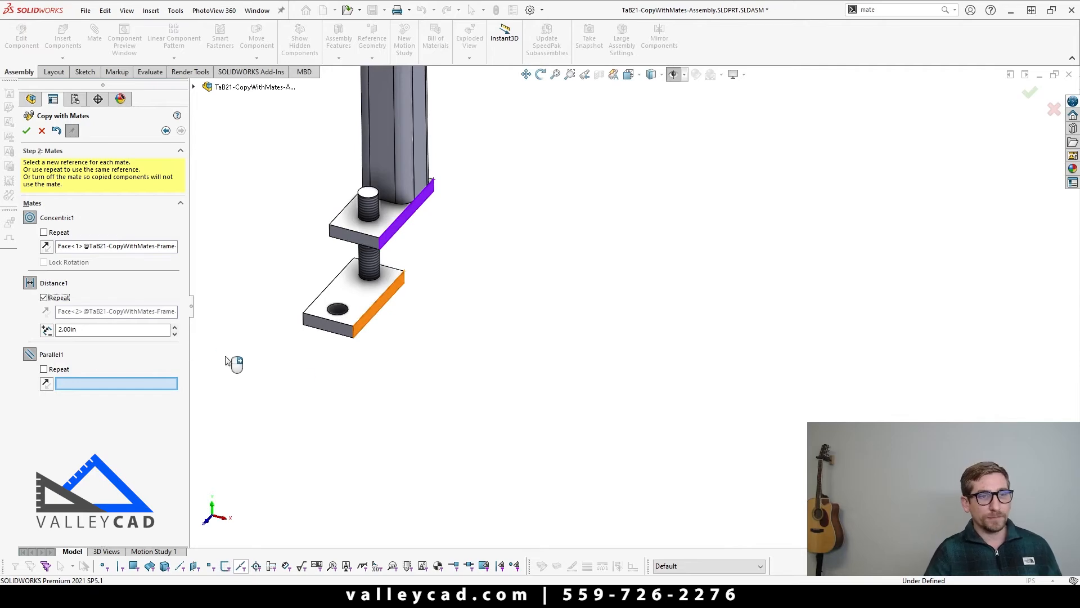
scroll(607, 413, "up", 5)
scroll(674, 376, "down", 5)
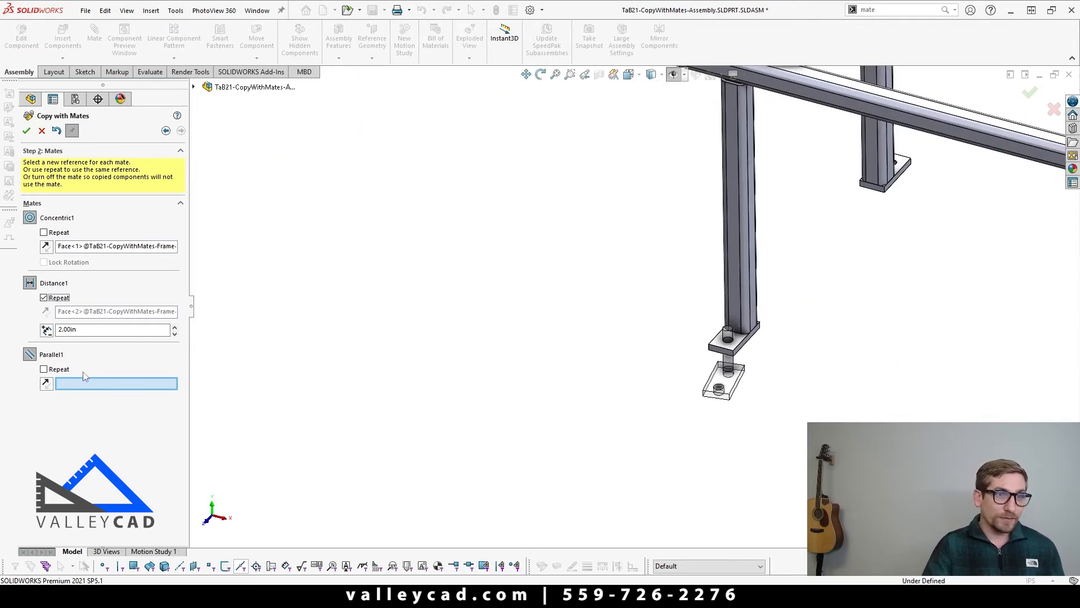
left_click(44, 369)
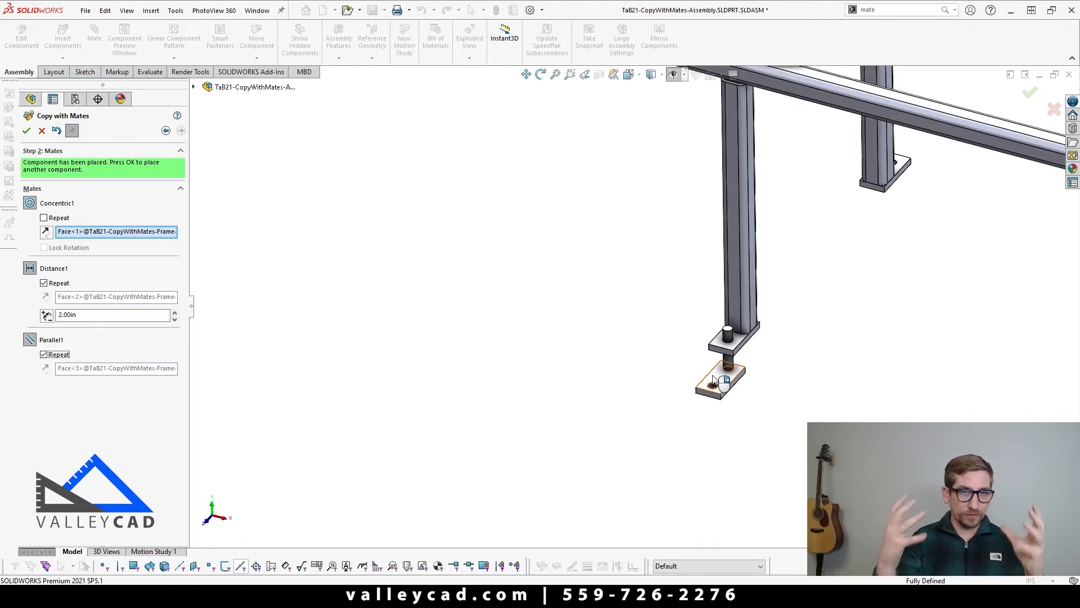
scroll(713, 380, "up", 5)
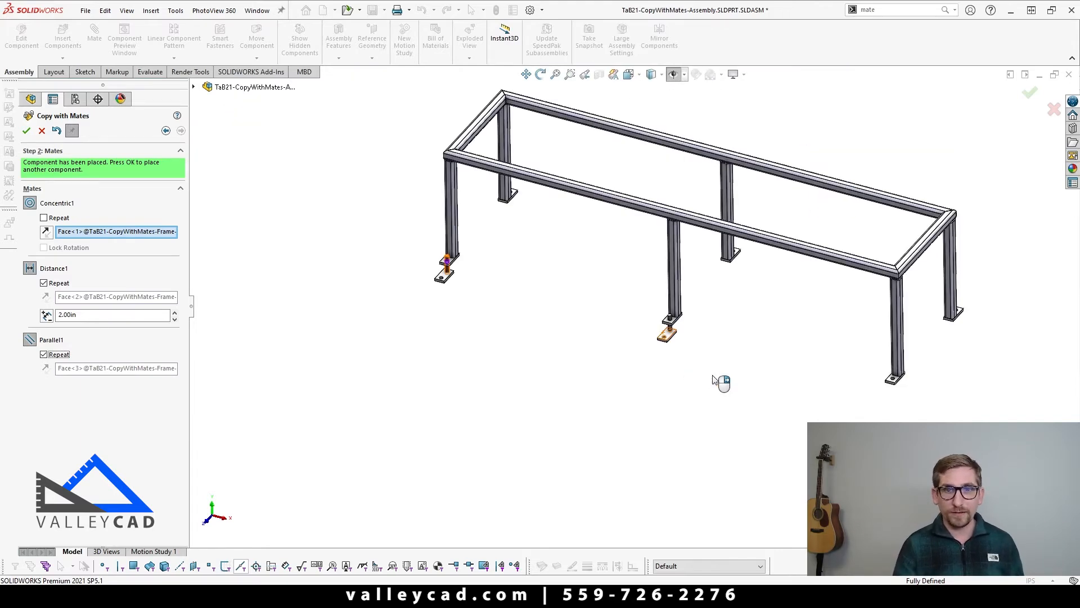
right_click(713, 379)
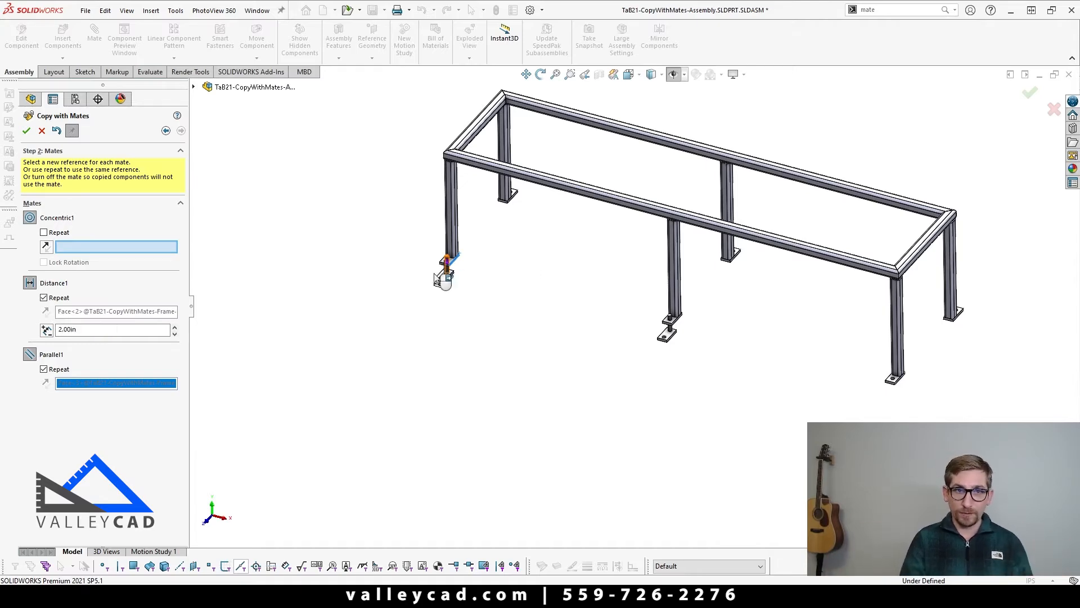
- Try excluding the Parallel1 mate from the next foot copy, and restore it with its original reference repeated
scroll(475, 289, "down", 3)
scroll(507, 345, "down", 2)
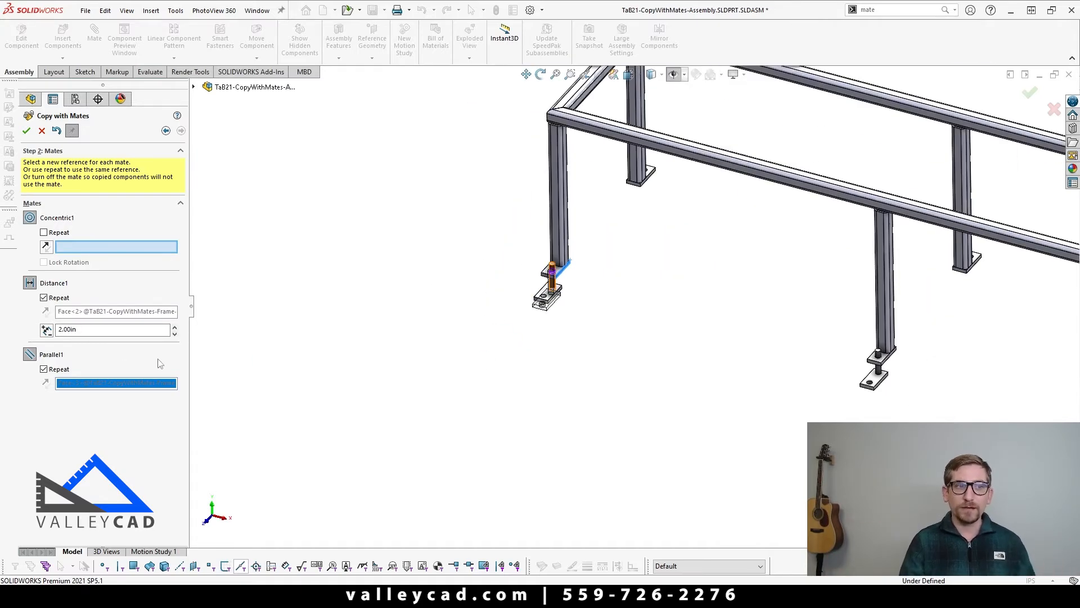
left_click(29, 354)
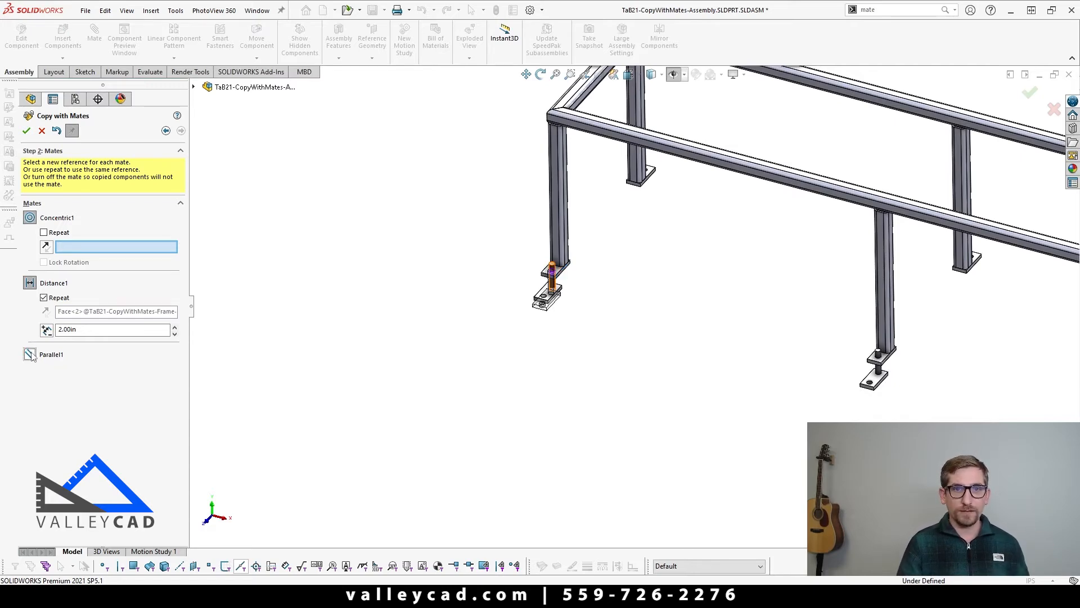
scroll(697, 427, "up", 4)
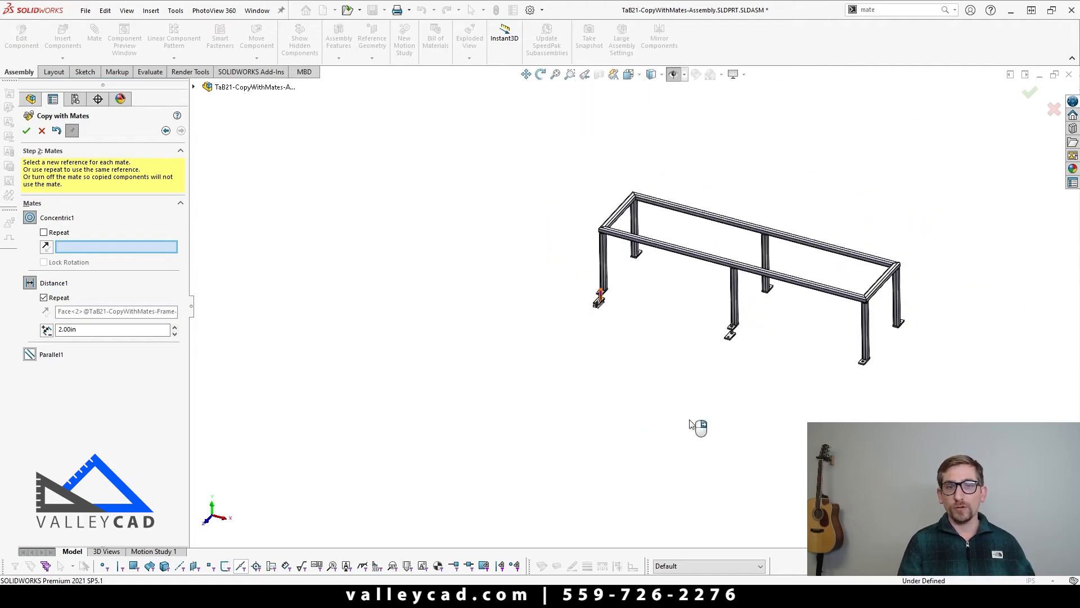
scroll(883, 376, "down", 2)
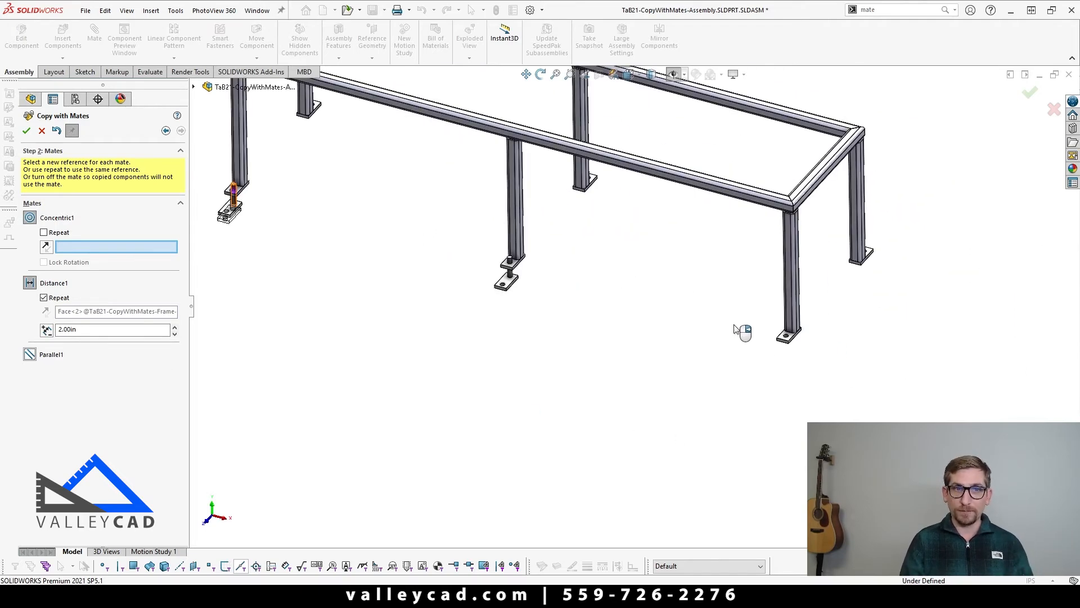
scroll(531, 285, "down", 2)
left_click(30, 354)
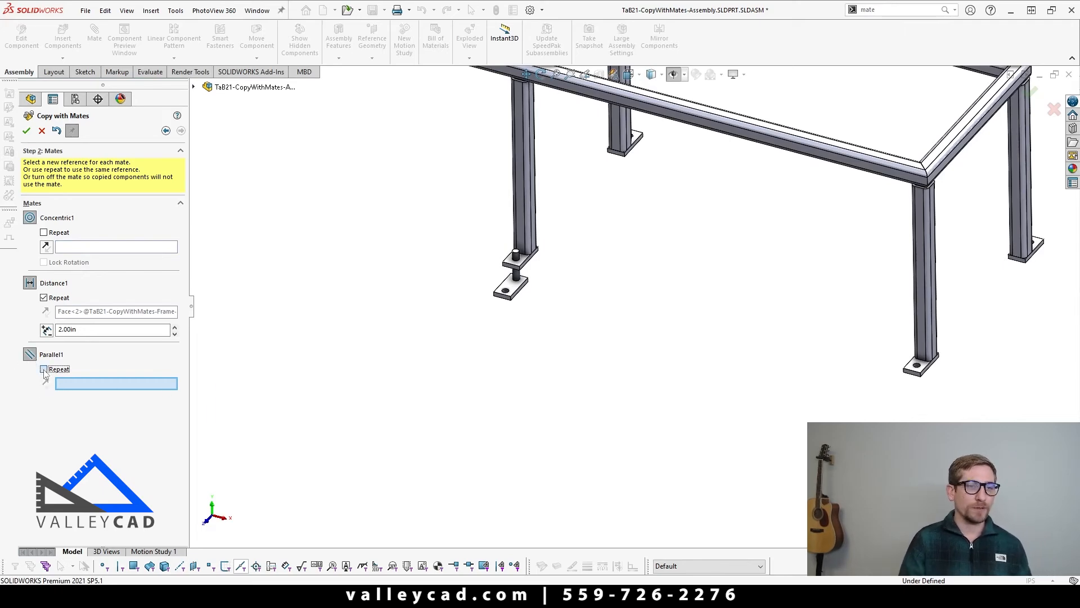
left_click(43, 370)
- Place a foot copy concentric with the plate hole of the front corner leg at the frame's far end, and accept it
scroll(330, 380, "up", 3)
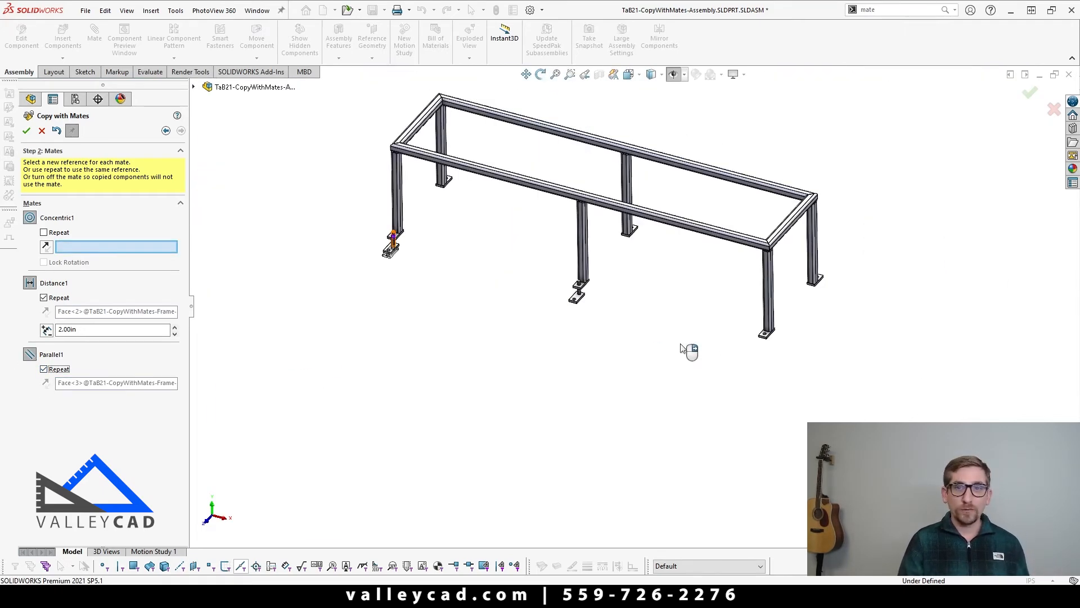
scroll(732, 346, "down", 6)
left_click(687, 293)
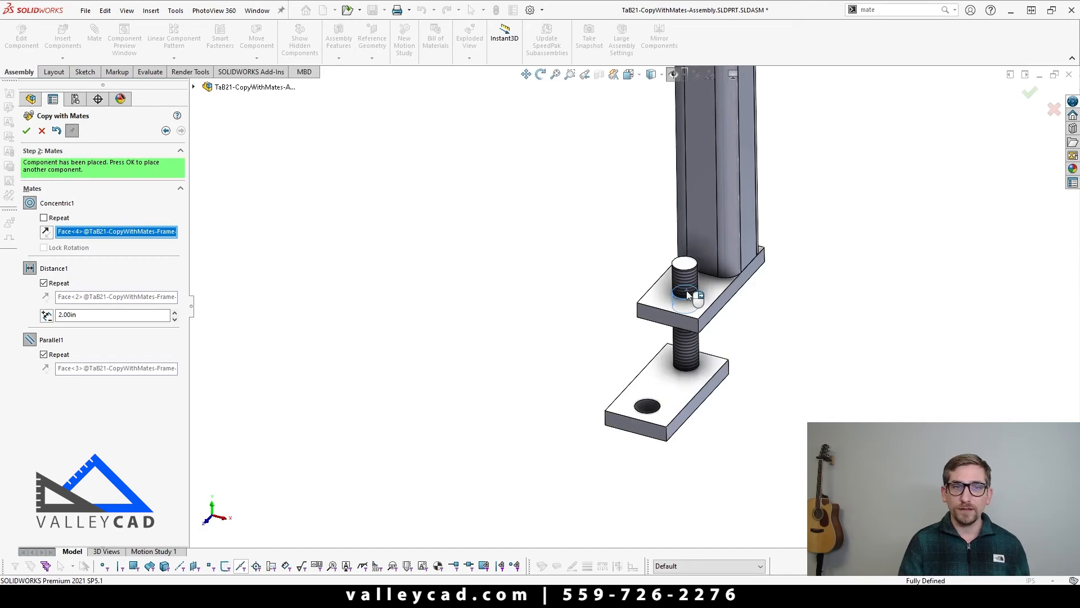
right_click(533, 345)
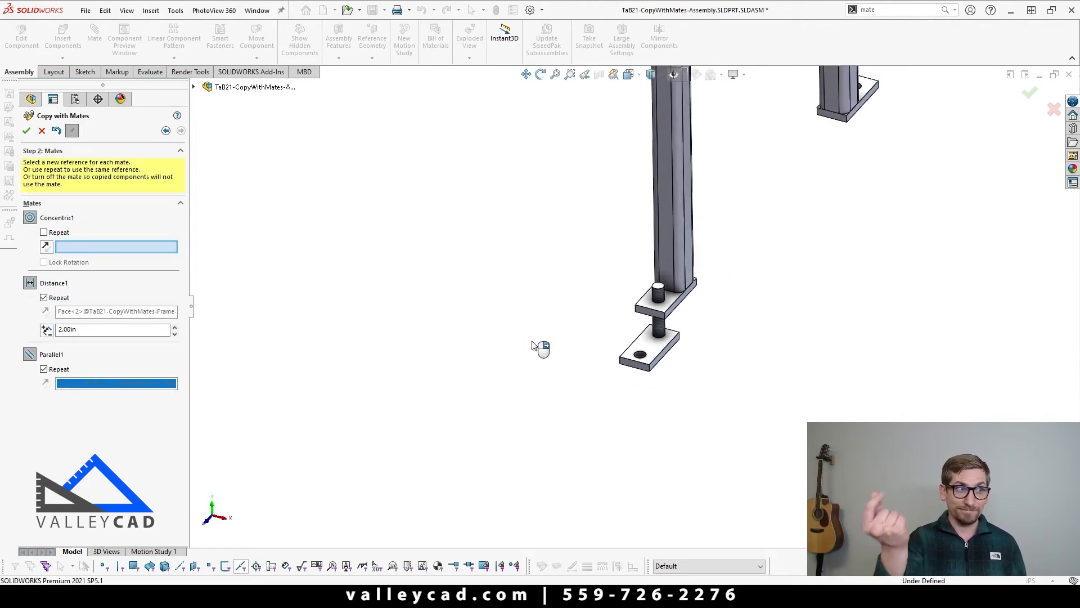
- Place a foot copy concentric with the plate hole of the corner leg opposite the original foot, repeating the distance and parallel references
scroll(533, 345, "up", 5)
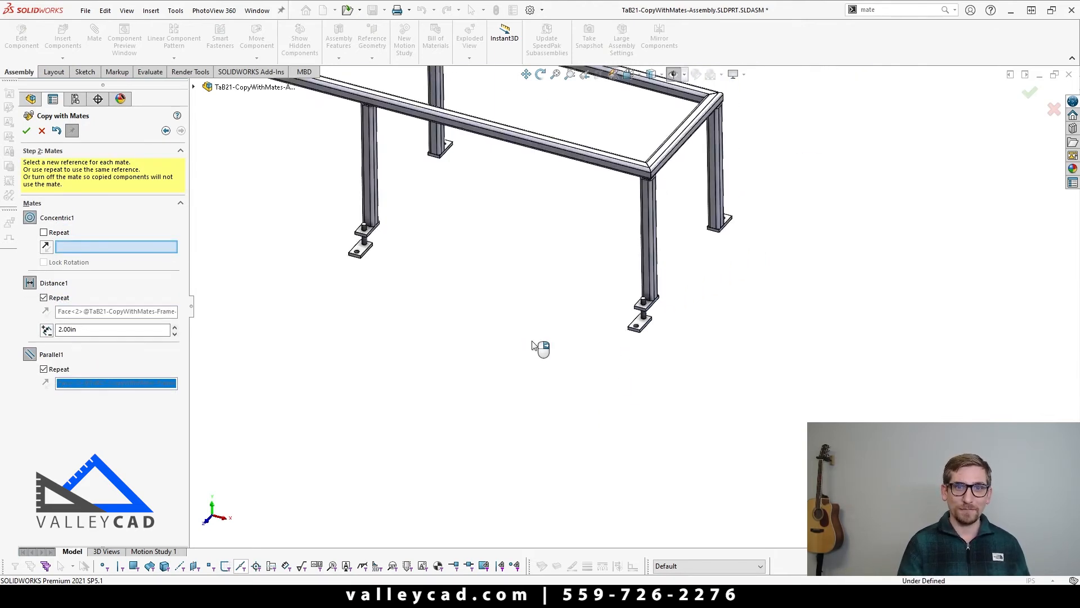
middle_click_drag(533, 321, 335, 371)
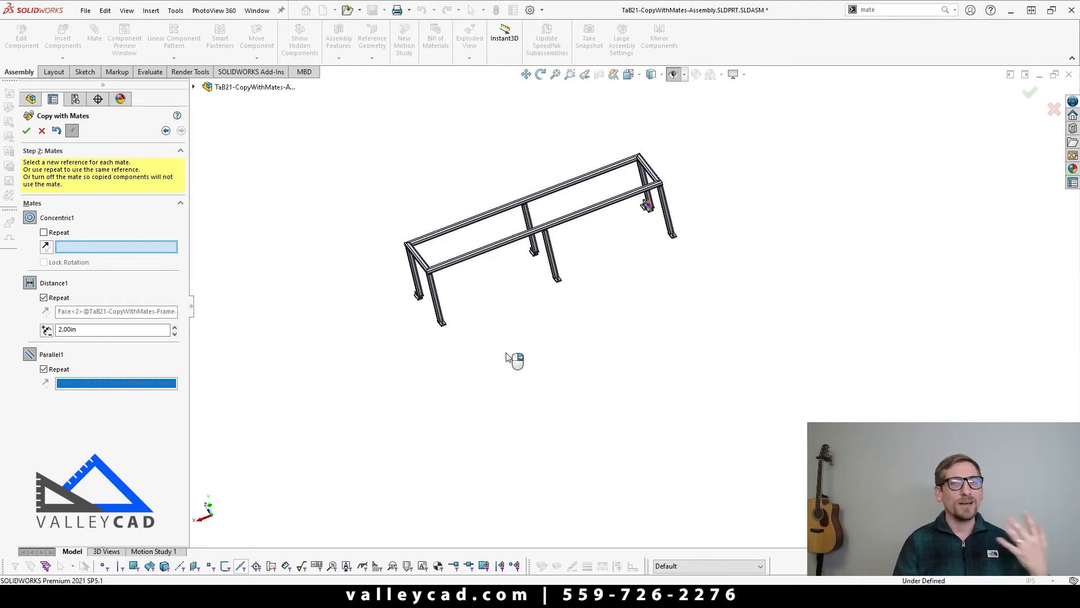
scroll(694, 242, "down", 5)
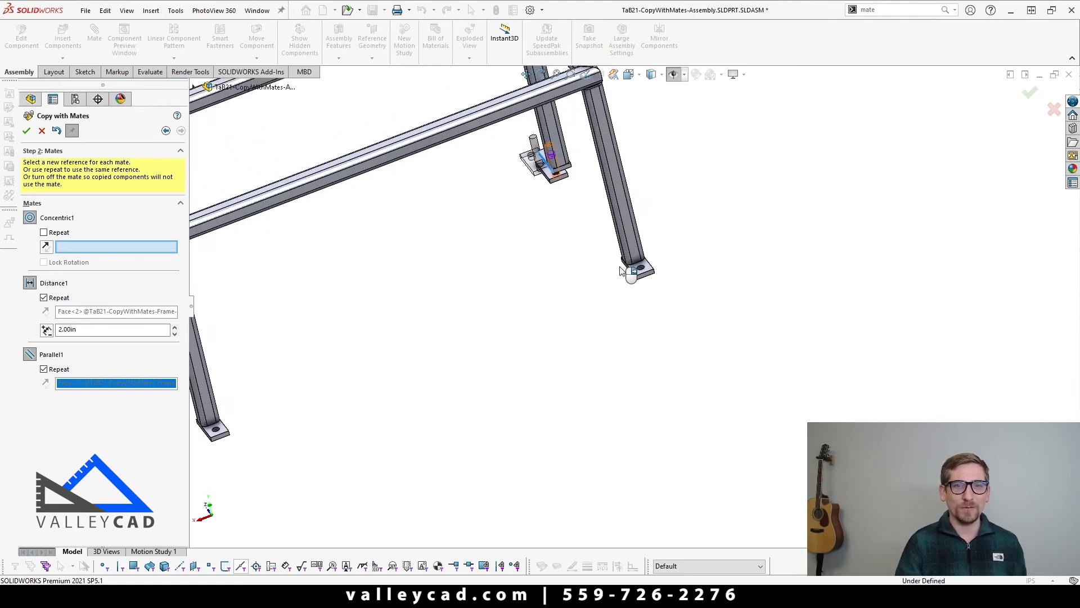
scroll(624, 271, "up", 3)
scroll(598, 338, "down", 6)
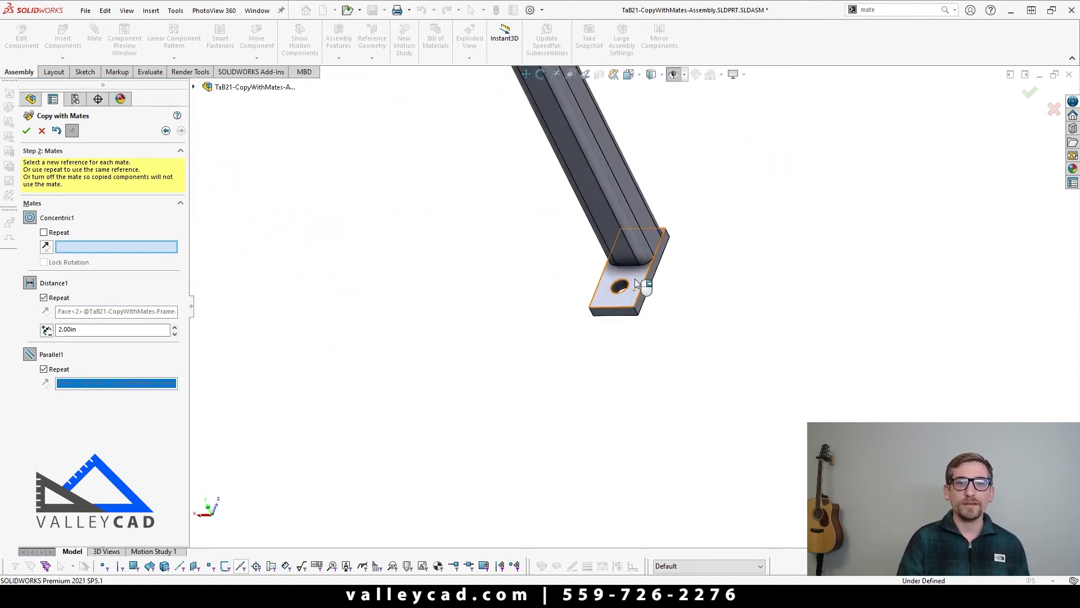
left_click(620, 287)
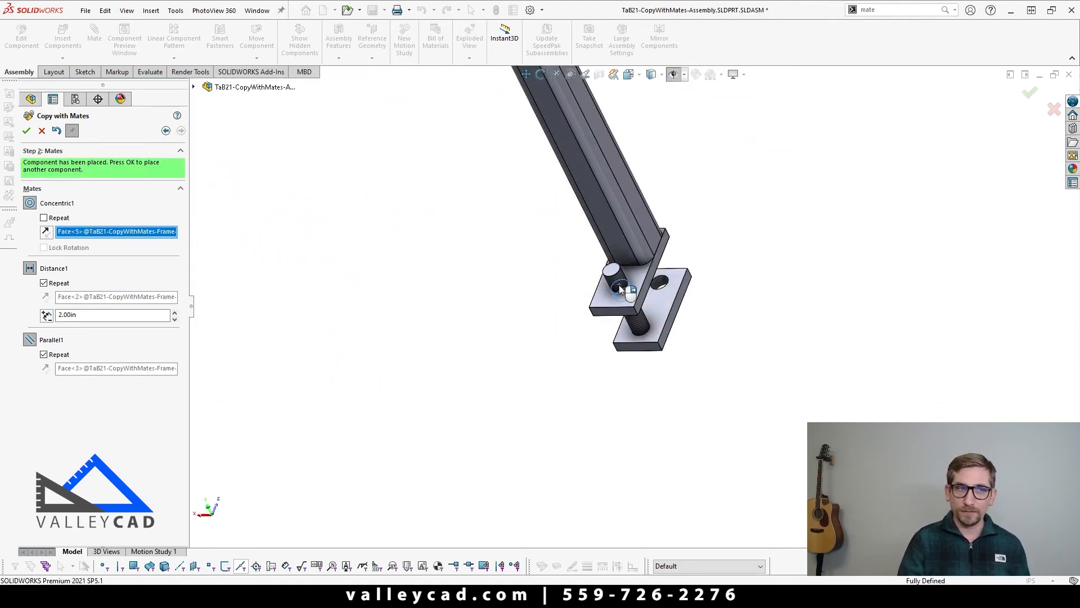
- Compare the new foot's direction relative to its leg plate with the feet on the other side of the frame
scroll(620, 289, "up", 5)
middle_click_drag(673, 278, 502, 239)
scroll(810, 216, "down", 5)
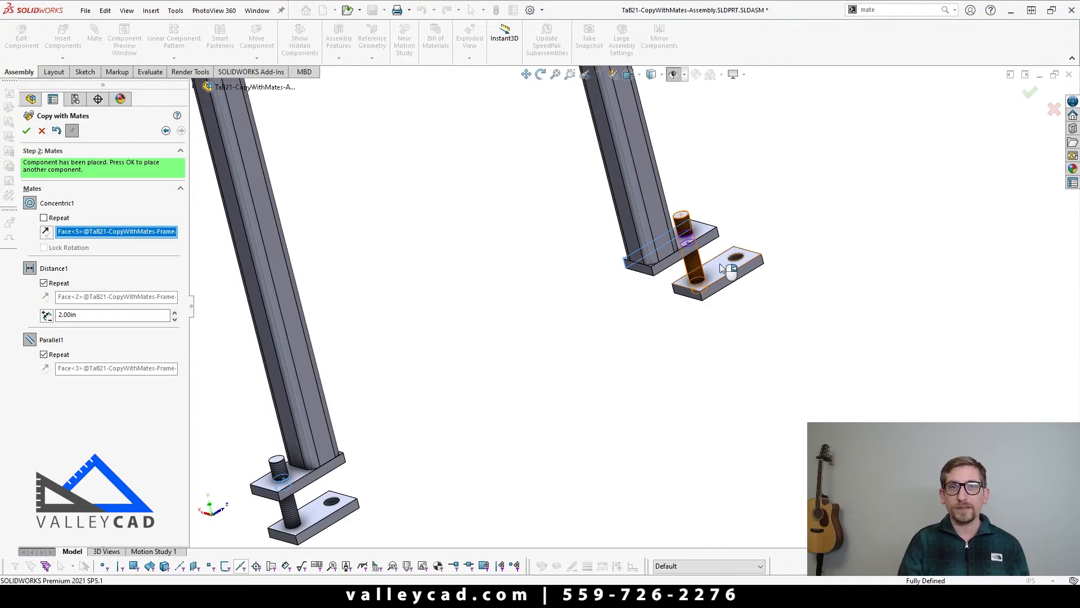
scroll(664, 312, "up", 5)
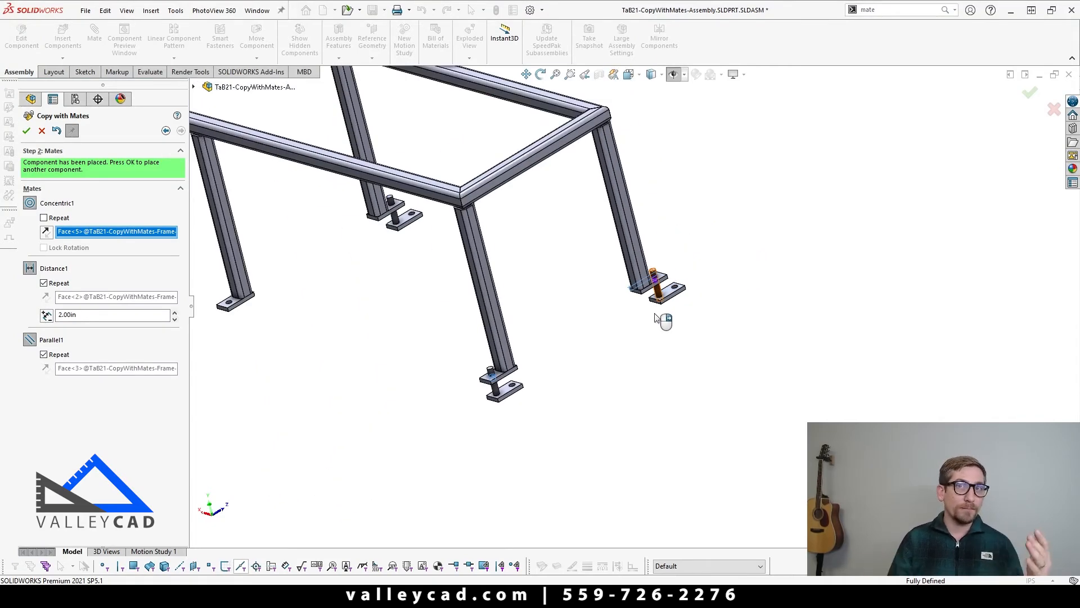
scroll(615, 309, "up", 4)
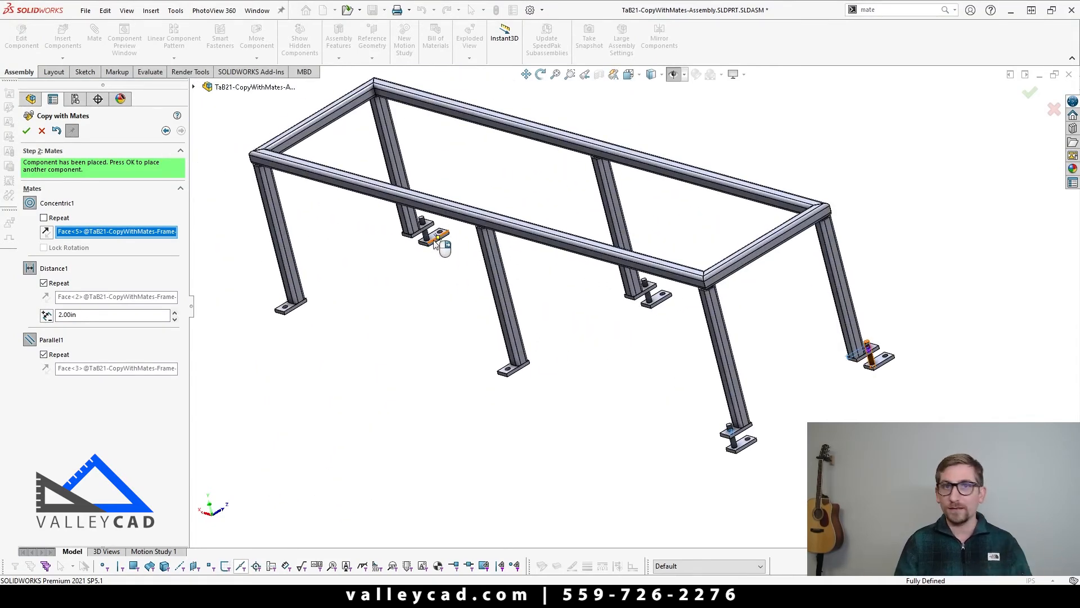
scroll(615, 304, "up", 3)
scroll(801, 340, "down", 4)
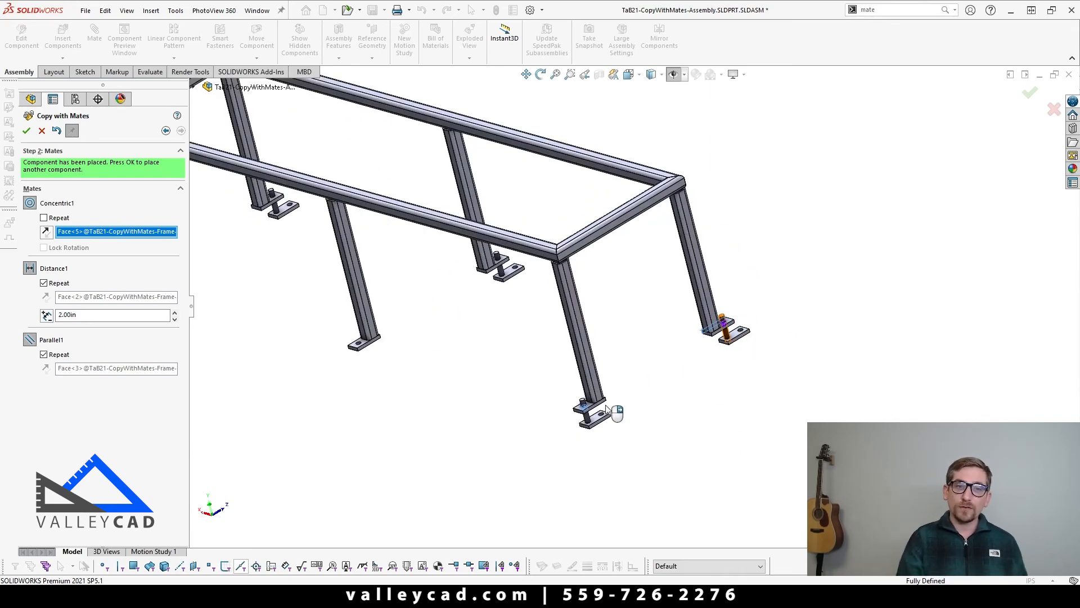
scroll(607, 408, "down", 3)
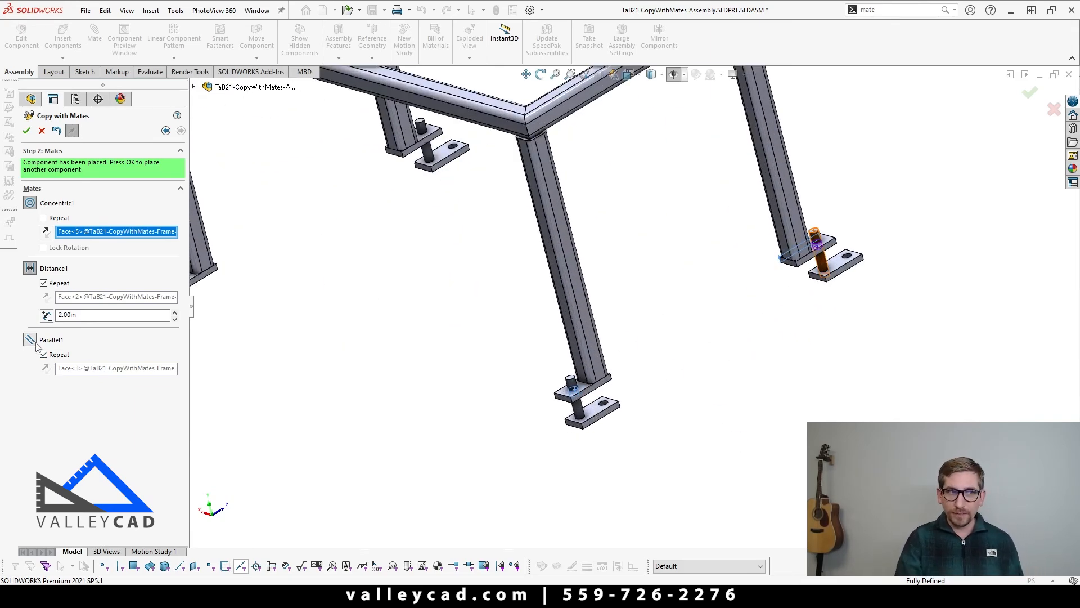
middle_click_drag(441, 367, 700, 316)
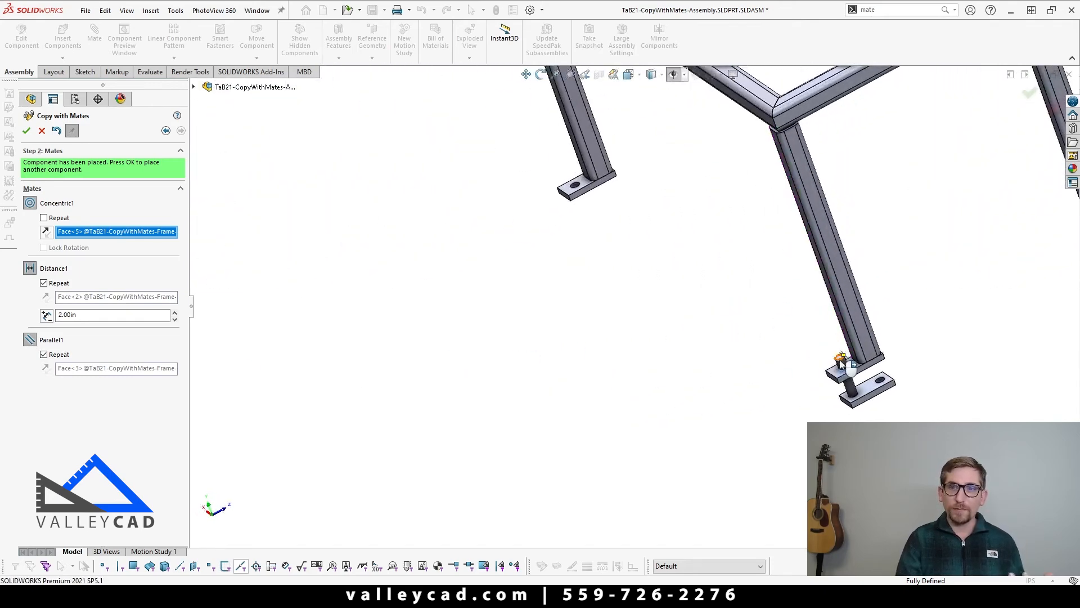
scroll(860, 383, "down", 3)
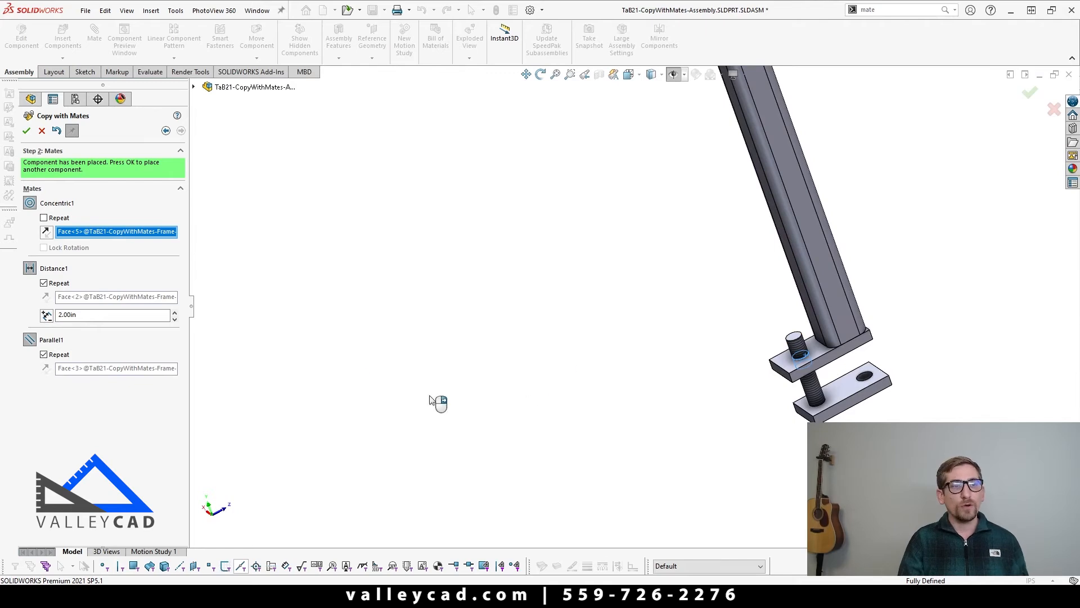
scroll(437, 401, "up", 3)
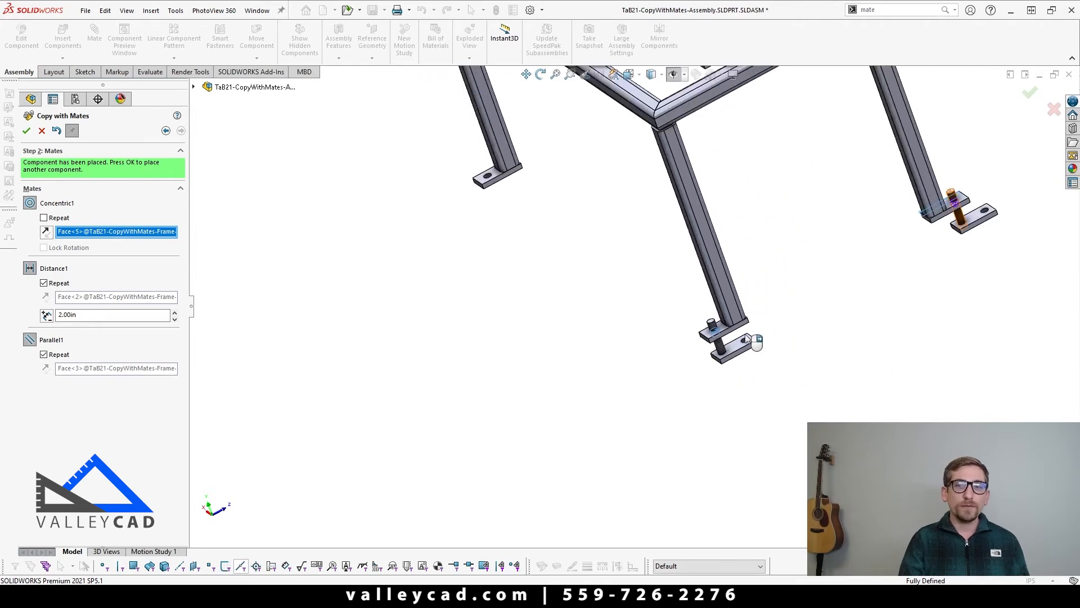
- Replace the repeated Parallel1 reference with the corner leg's own plate side face, and accept the foot copy
left_click(44, 355)
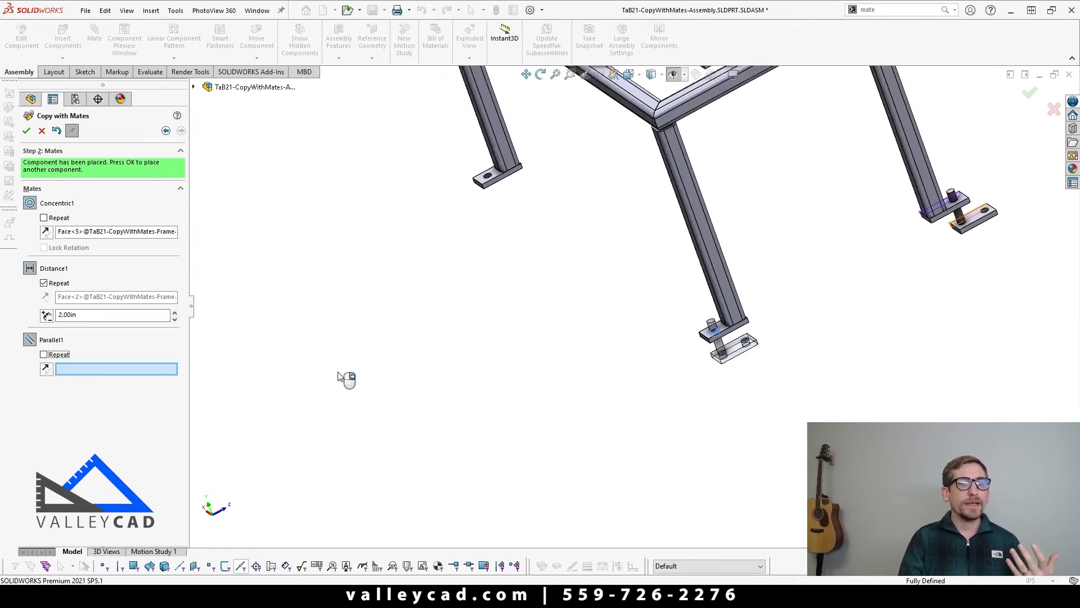
scroll(743, 369, "down", 3)
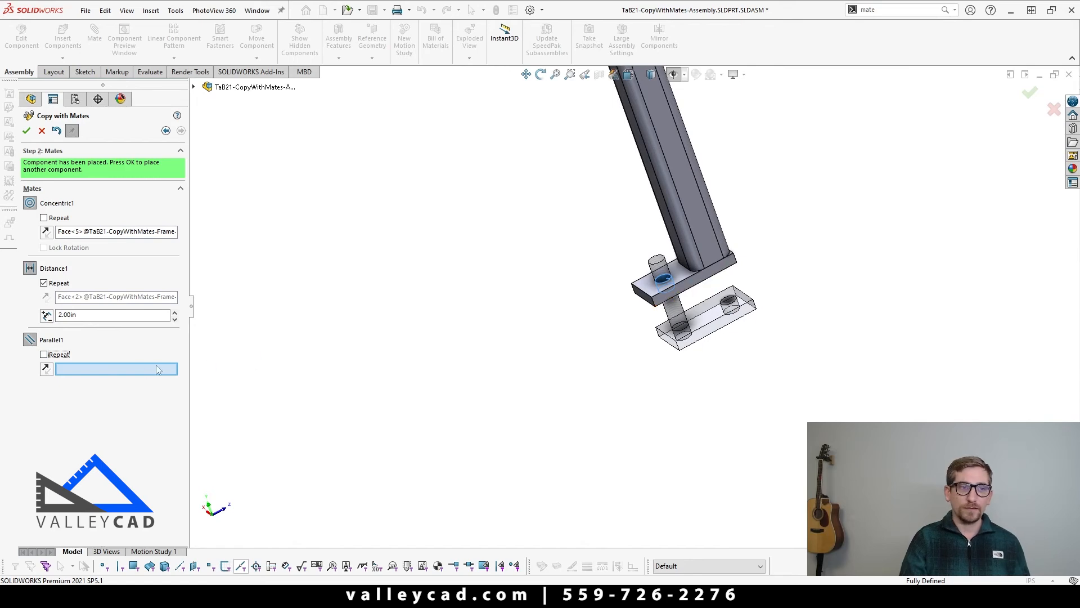
left_click(707, 279)
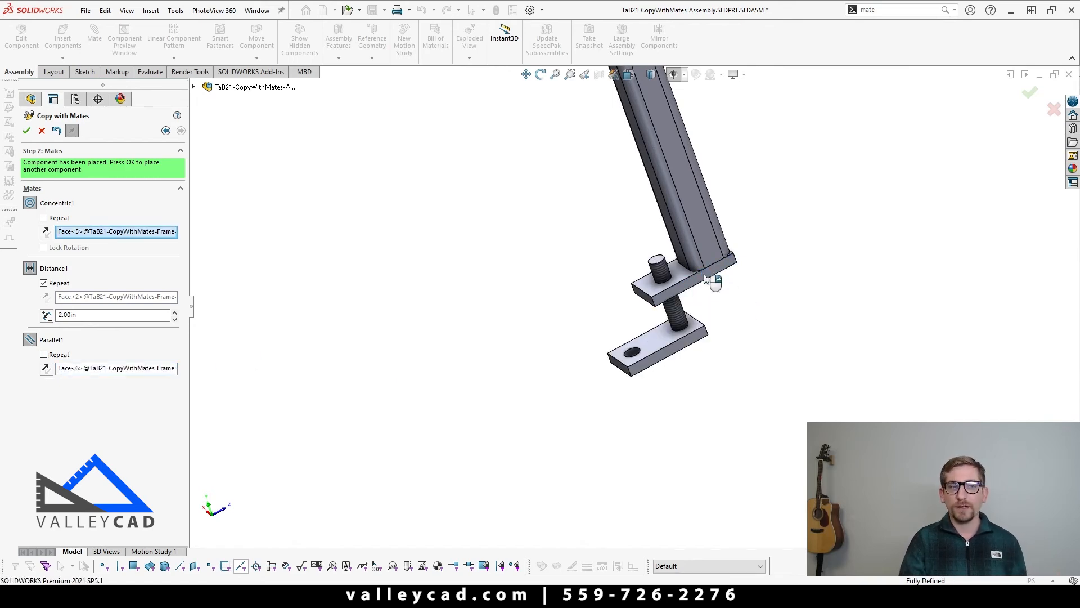
scroll(707, 298, "up", 5)
right_click(700, 326)
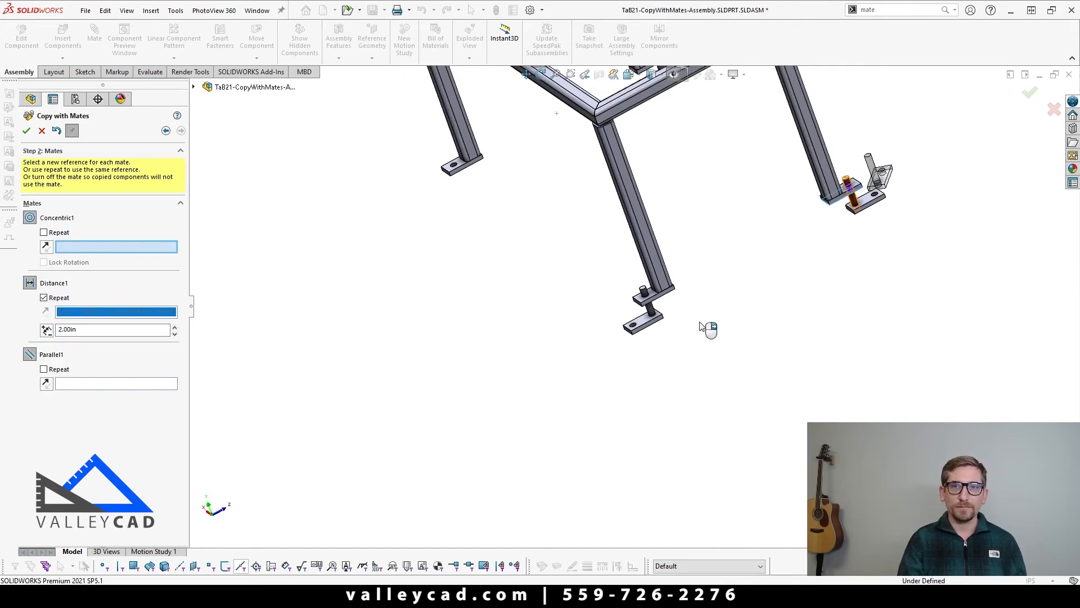
- Place a foot copy on the empty middle leg, using its plate hole for Concentric1 and the plate's long side face for Parallel1
scroll(703, 327, "up", 2)
scroll(498, 253, "down", 4)
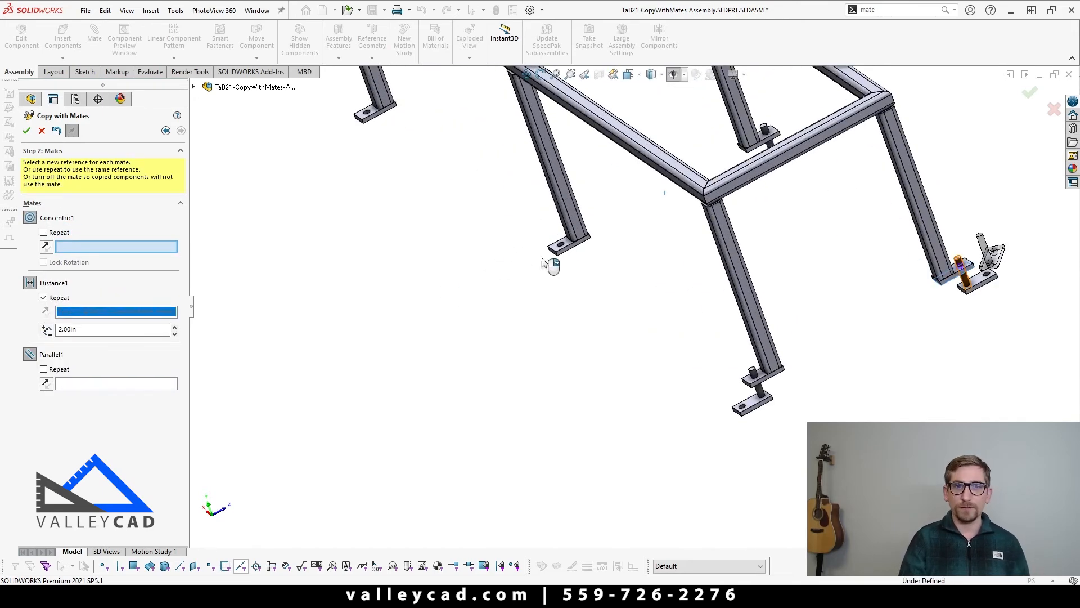
scroll(583, 261, "down", 3)
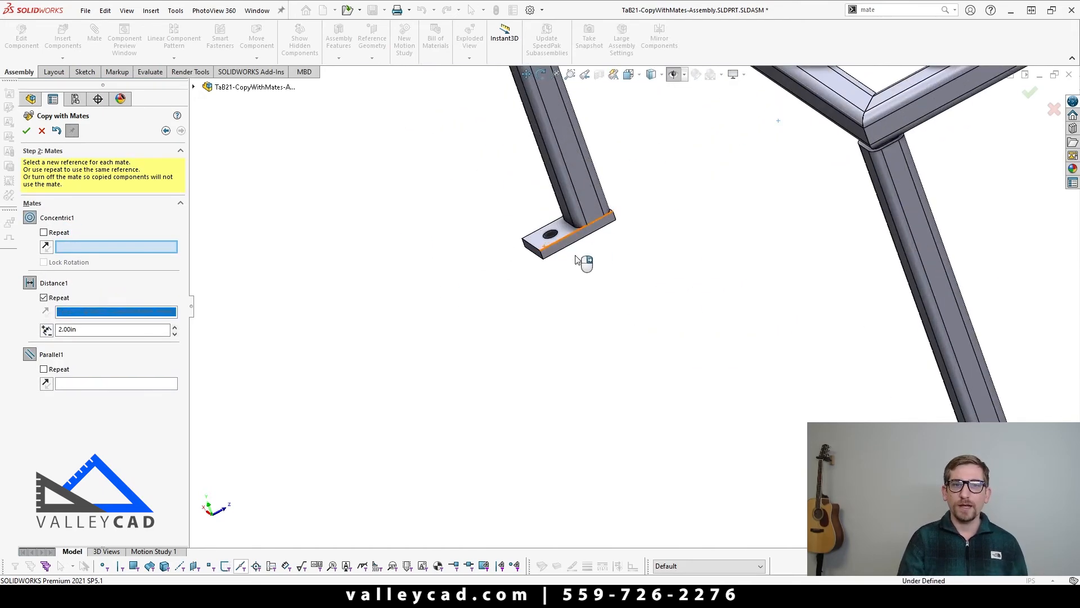
left_click(551, 237)
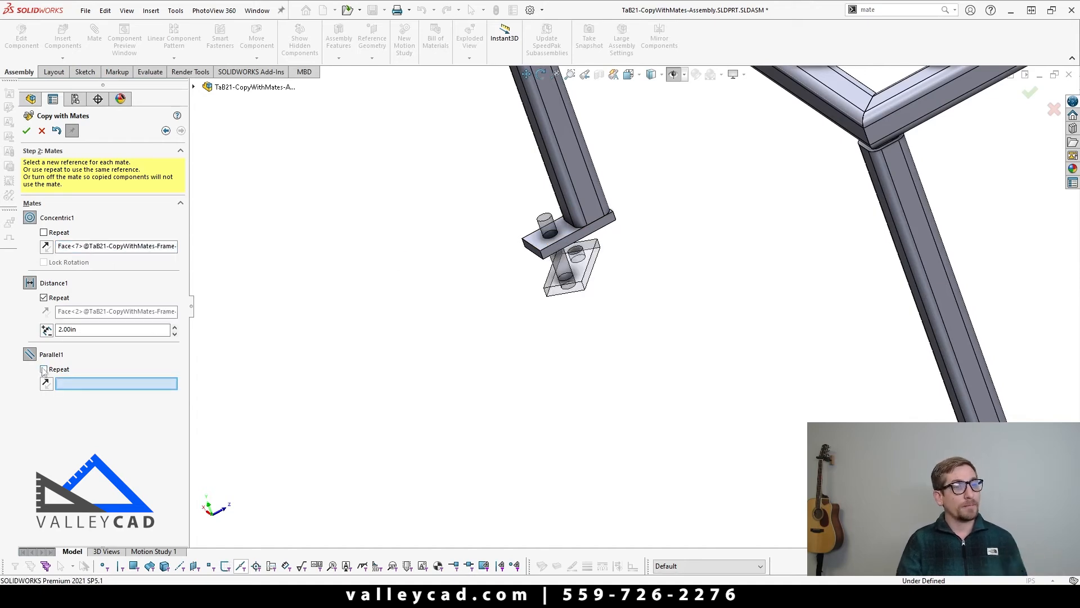
scroll(593, 242, "down", 4)
left_click(592, 241)
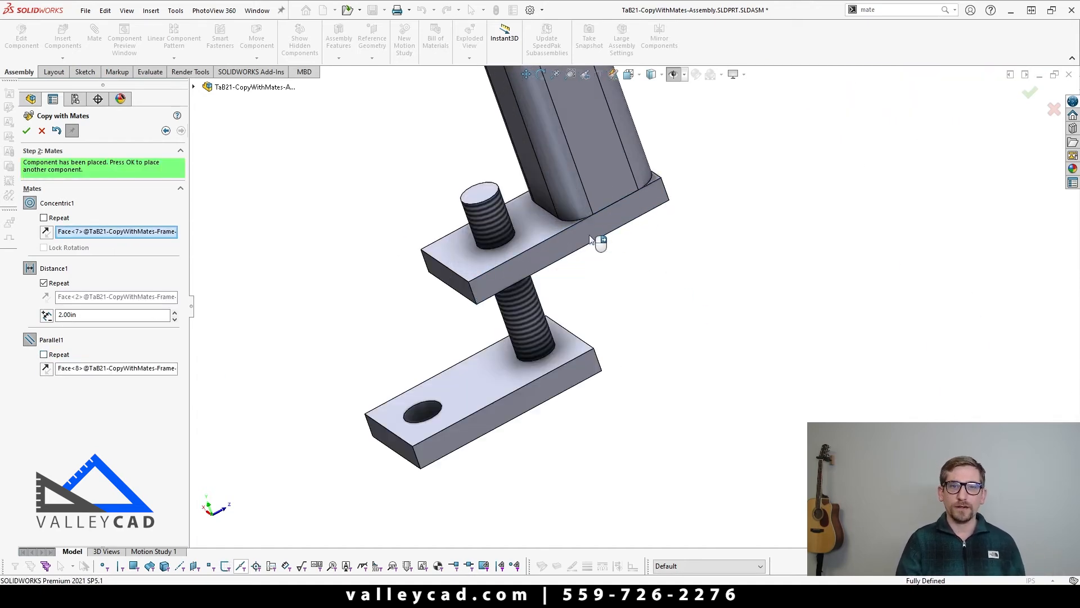
- Flip the Parallel1 alignment back and forth to compare foot directions, restore the outward-pointing direction, and accept the middle-leg copy
left_click(46, 369)
left_click(46, 369)
left_click(46, 370)
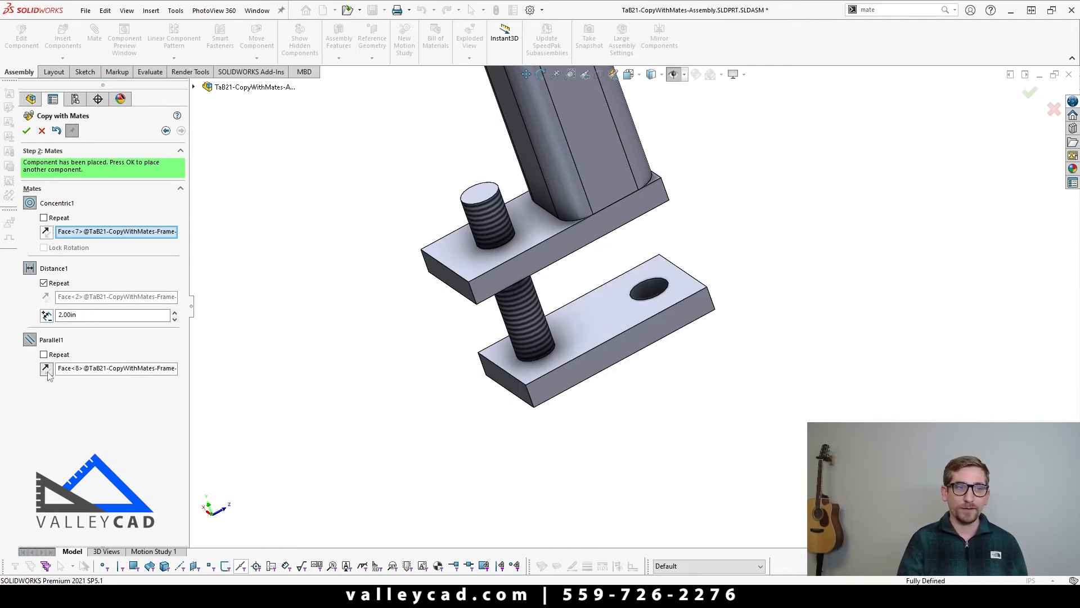
left_click(46, 369)
scroll(363, 367, "up", 4)
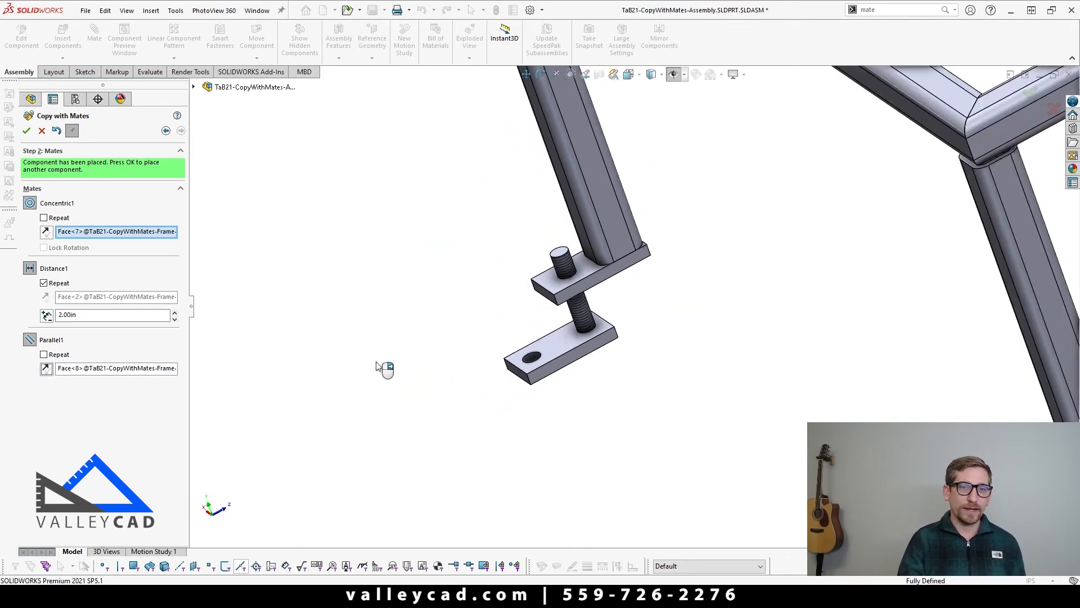
right_click(377, 366)
- Place a foot copy on the last empty corner leg, using its plate hole and long side face as references, and accept it
scroll(401, 331, "up", 5)
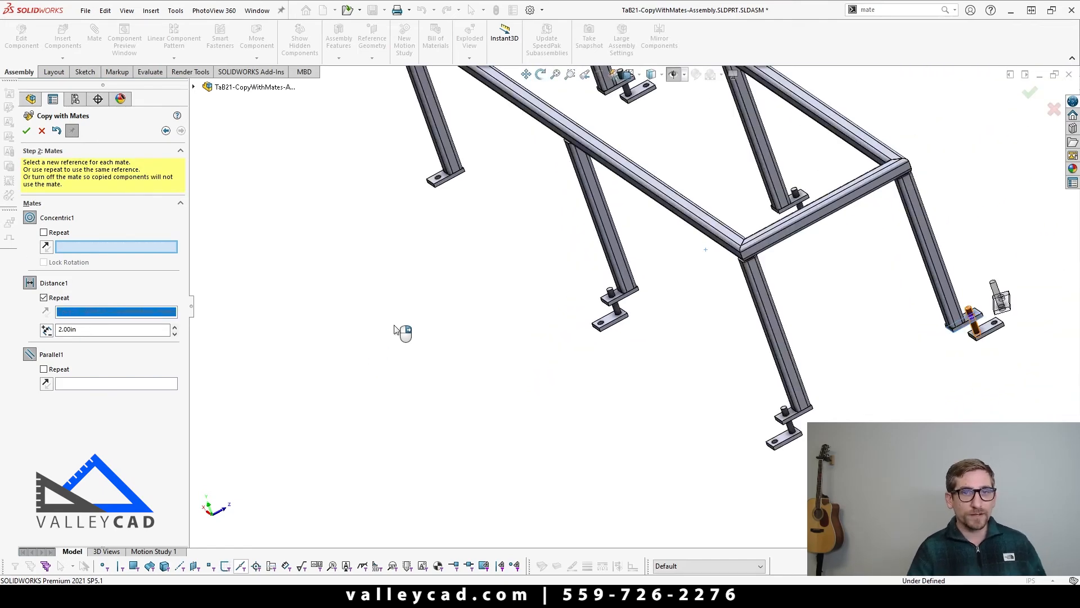
scroll(516, 234, "down", 8)
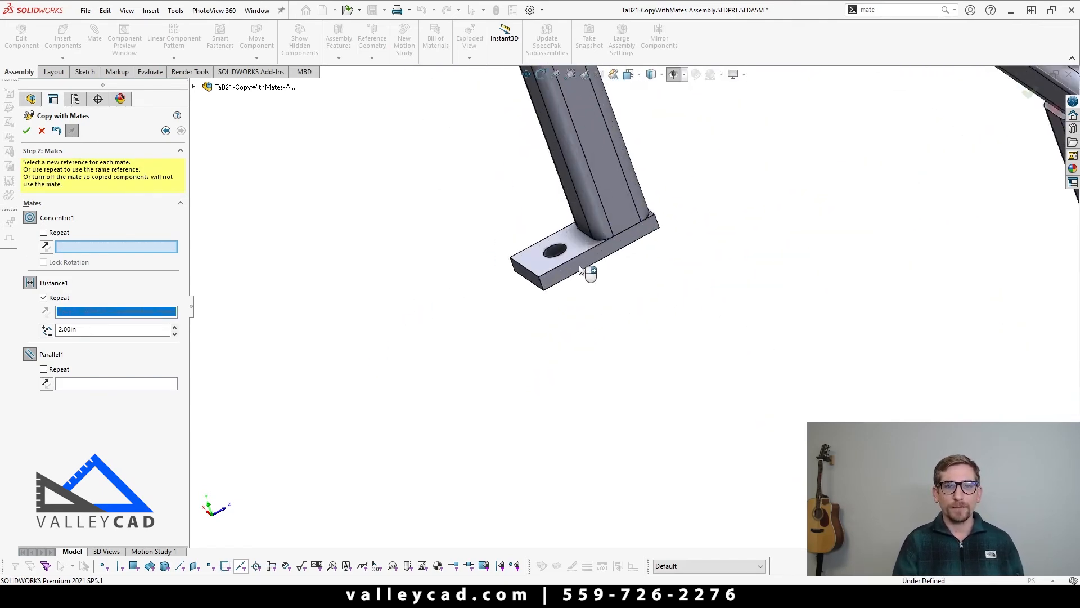
left_click(550, 251)
left_click(606, 279)
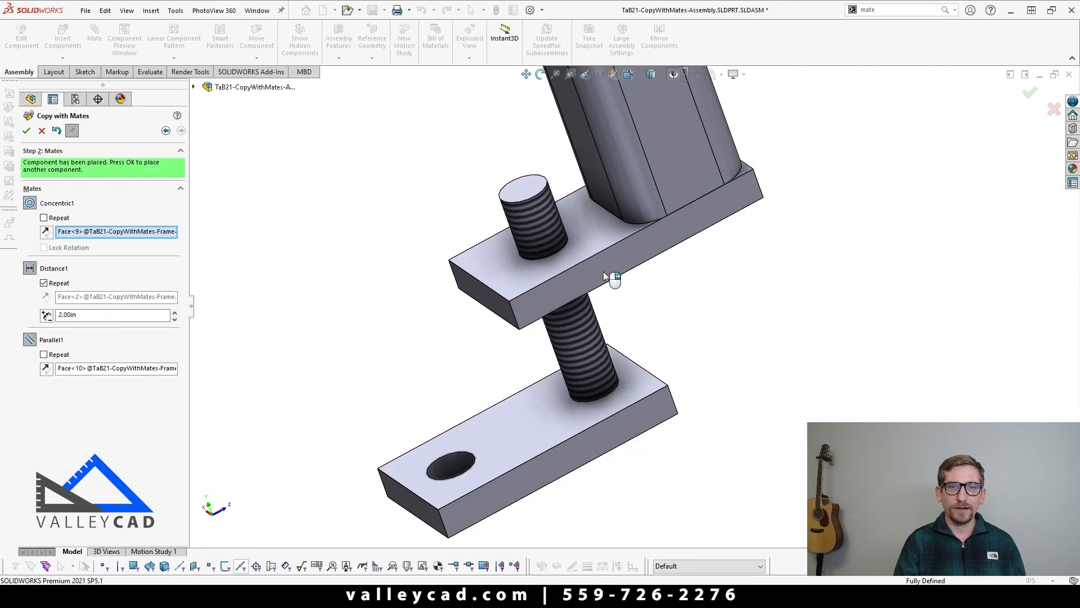
scroll(579, 297, "up", 8)
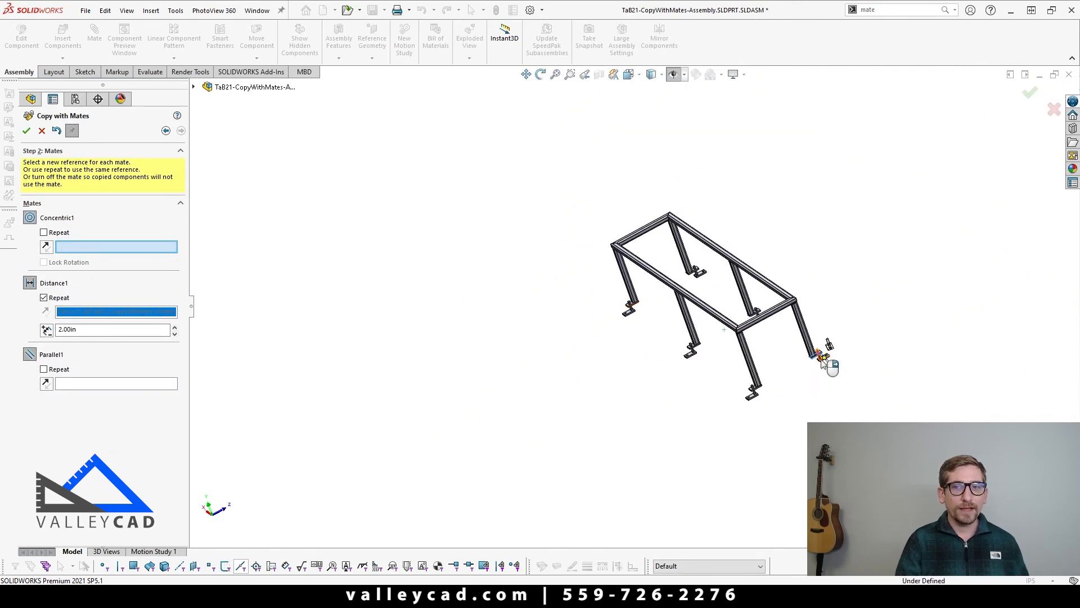
- End Copy with Mates without placing another foot
scroll(477, 273, "down", 3)
scroll(821, 332, "down", 4)
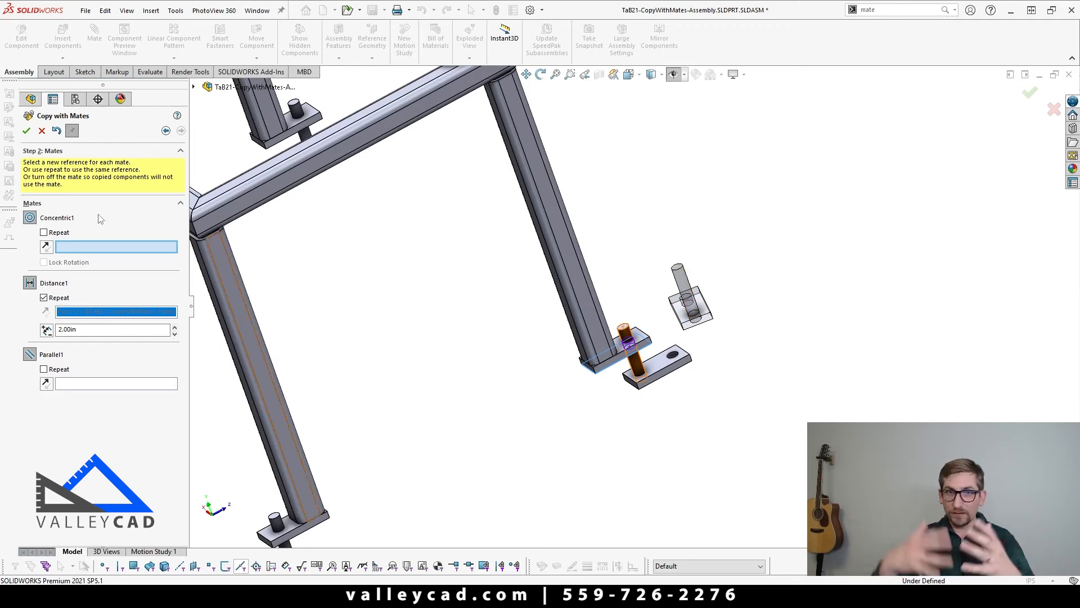
left_click(42, 131)
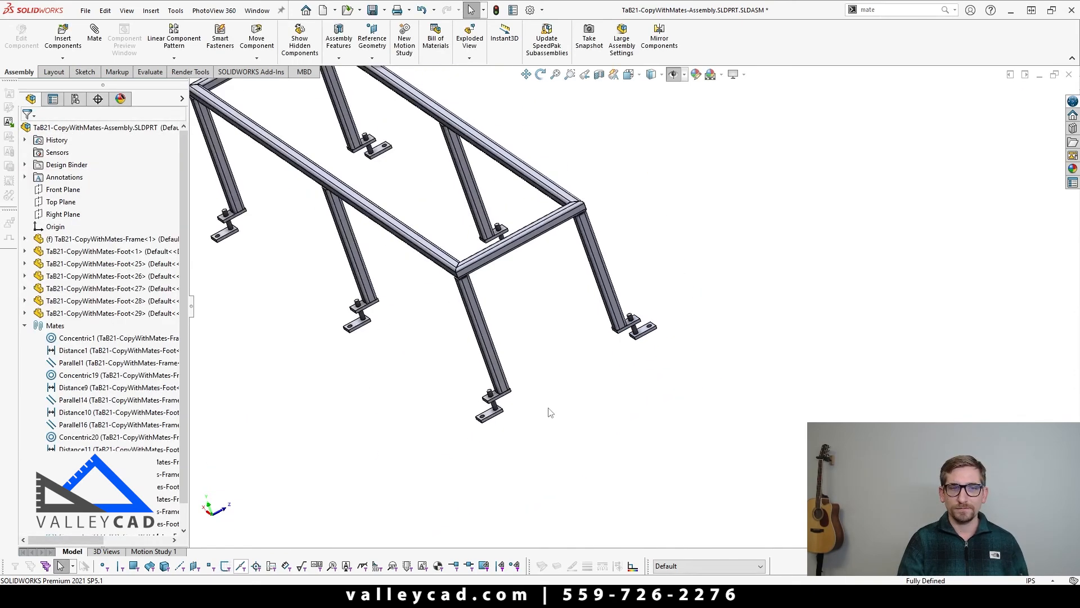
- Review the feet on all the legs and the assembly's list of mates, and return to the isometric view
scroll(551, 412, "up", 2)
key("ctrl+7")
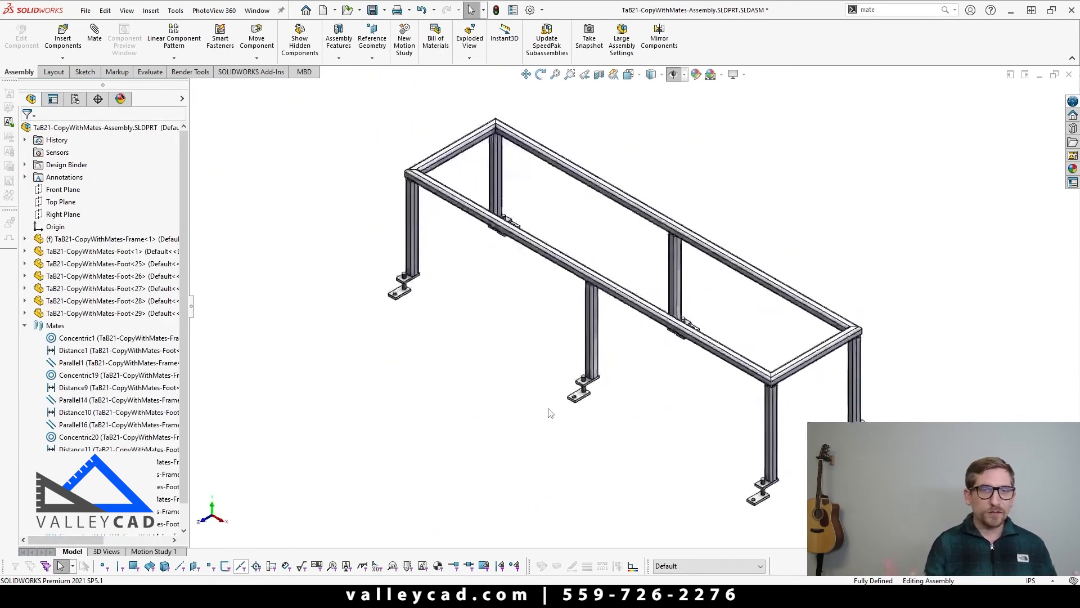
middle_click_drag(527, 347, 519, 399)
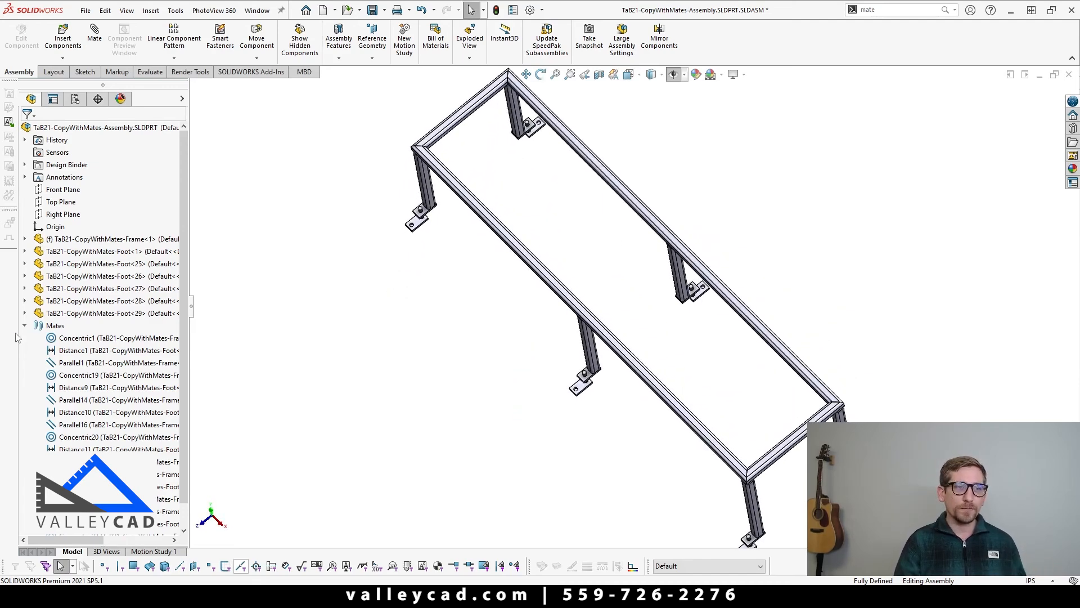
scroll(34, 338, "down", 2)
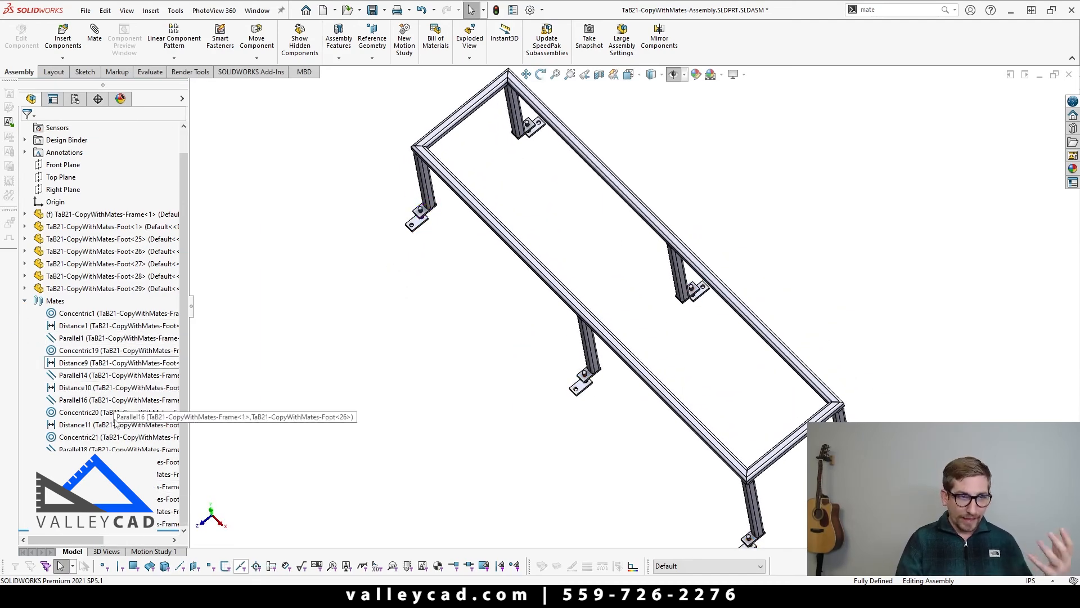
mouse_move(128, 364)
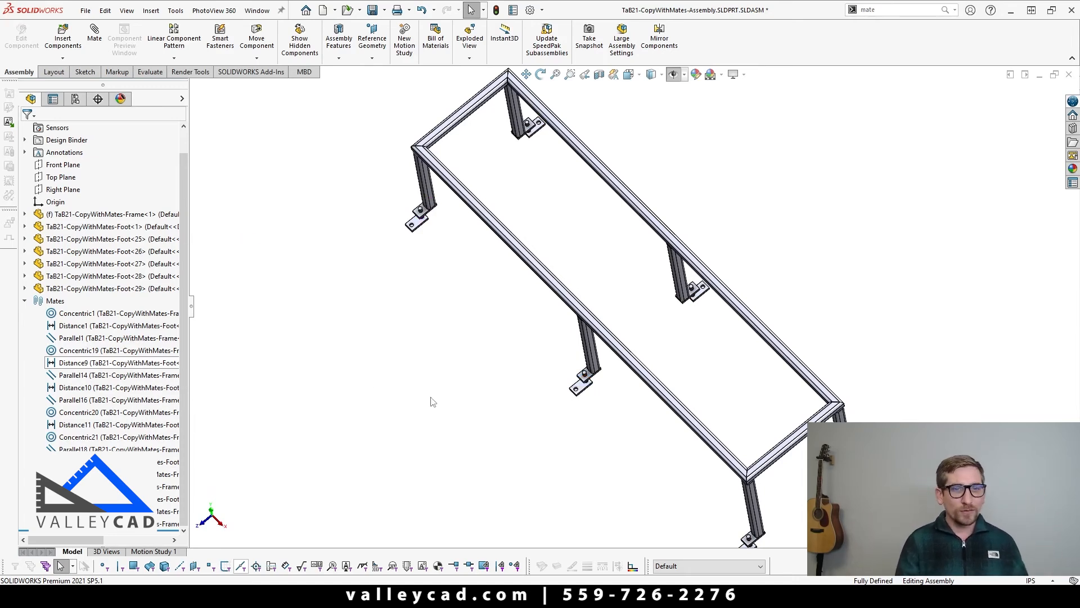
key("ctrl+7")
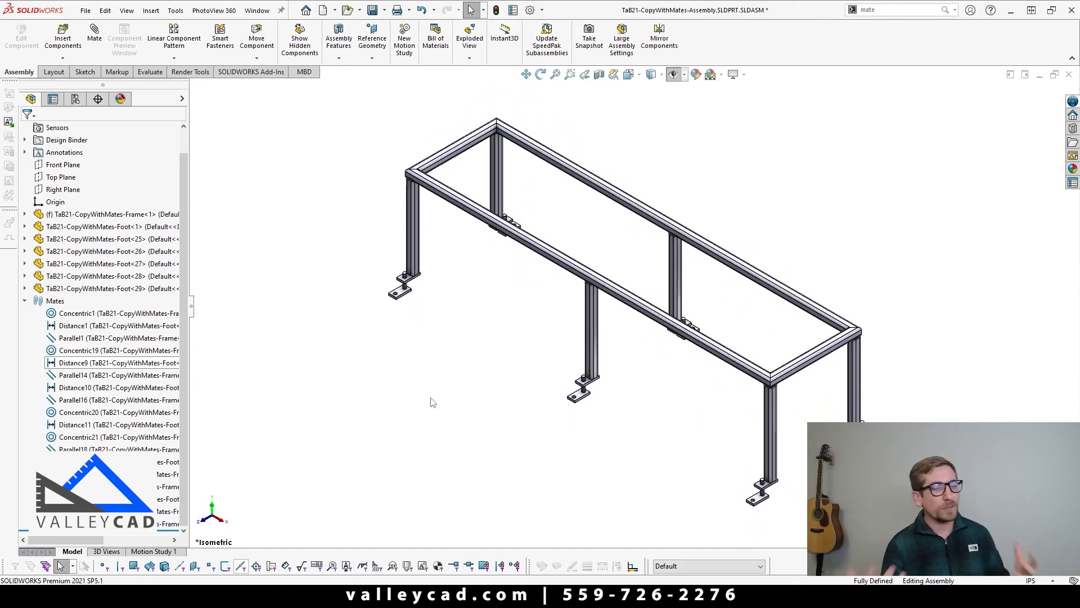